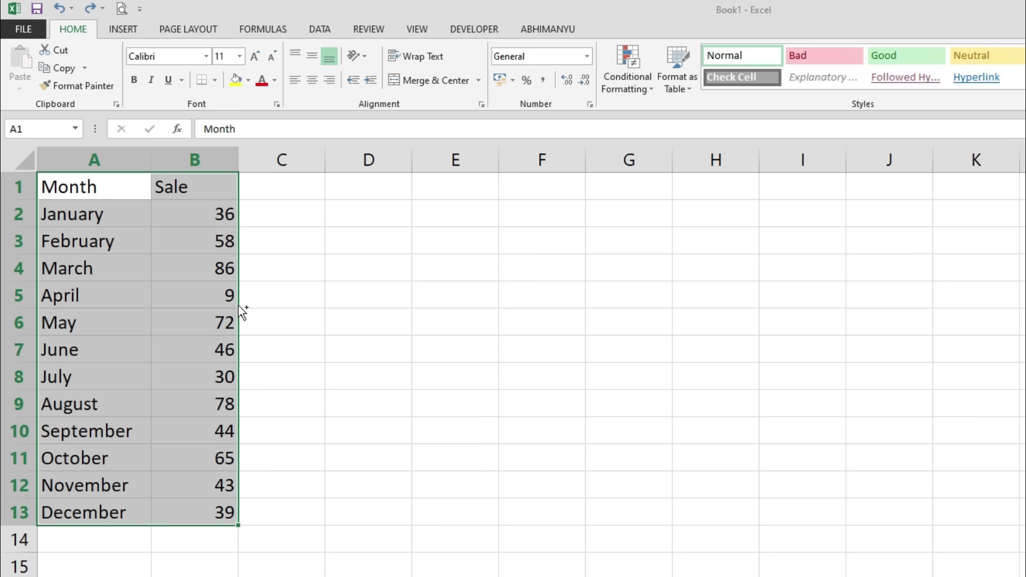
- Copy the Month and Sale table from columns A–B to columns E–F, and place it again further along the same rows
left_click_drag(239, 306, 535, 293)
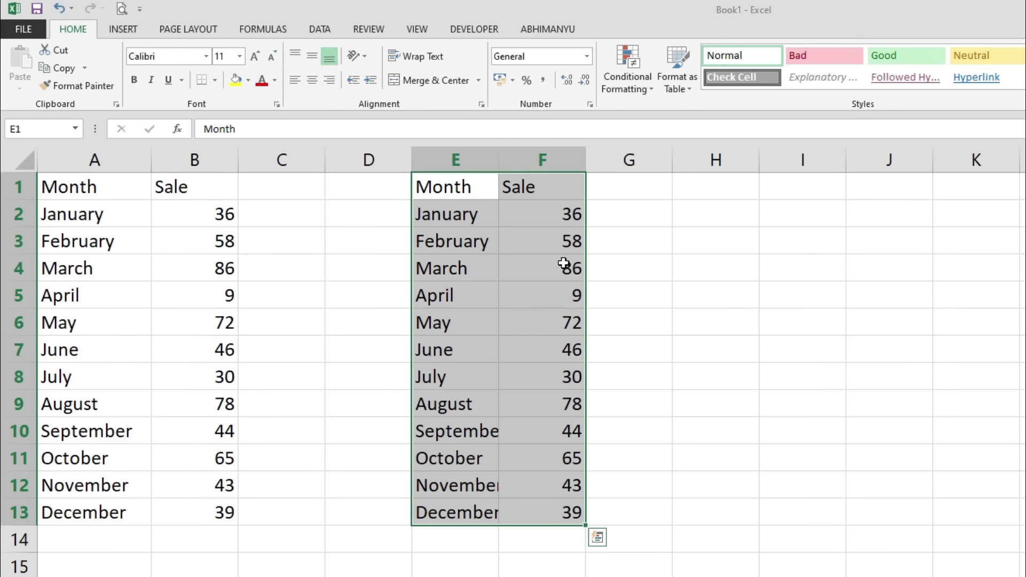
left_click(567, 350)
left_click_drag(439, 187, 556, 513)
left_click_drag(590, 375, 797, 369)
left_click_drag(849, 326, 1022, 332)
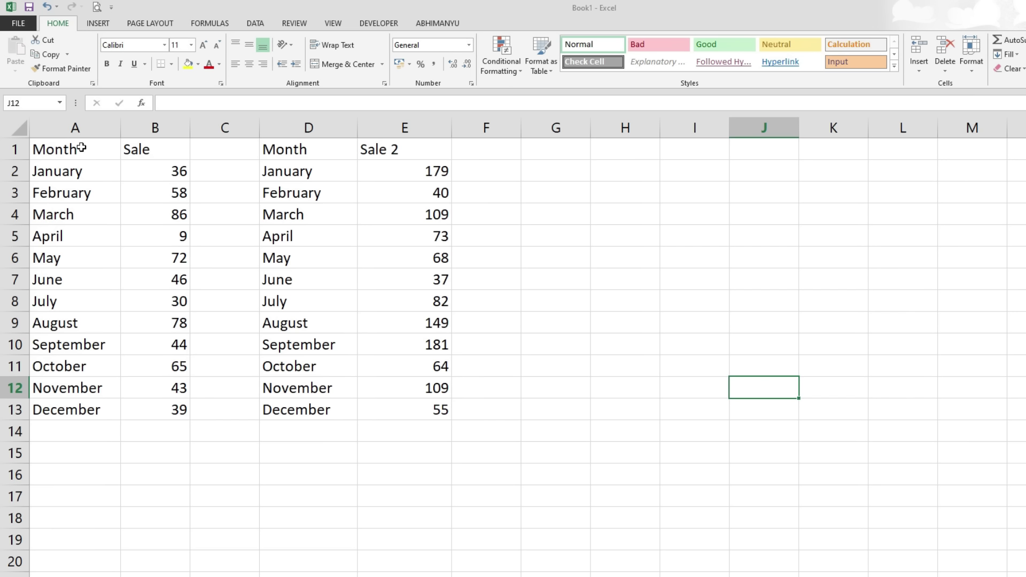
- Show the Office Clipboard, float it over the sheet beside the Sale 2 table, and look through its display options
left_click(93, 84)
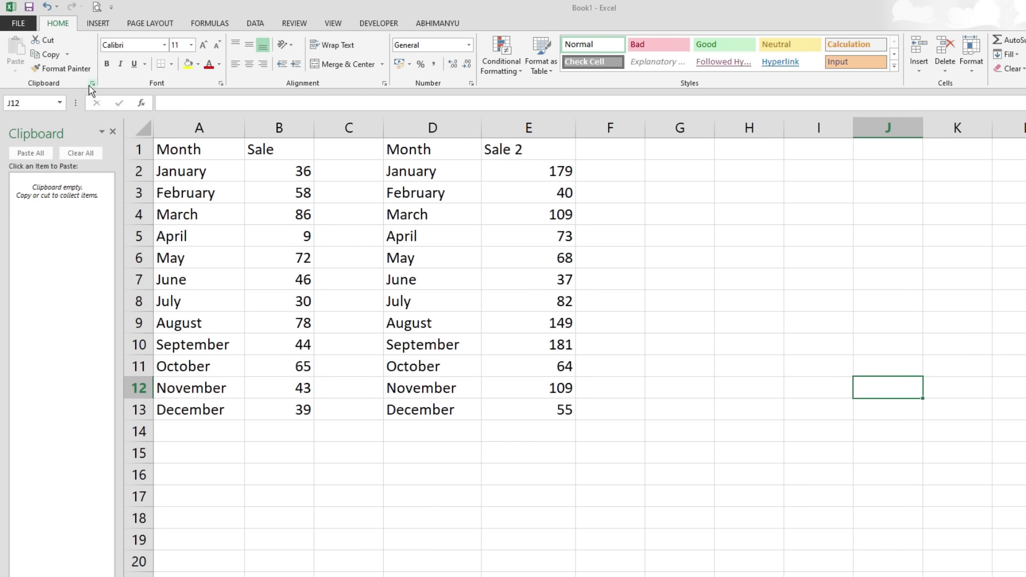
left_click(102, 131)
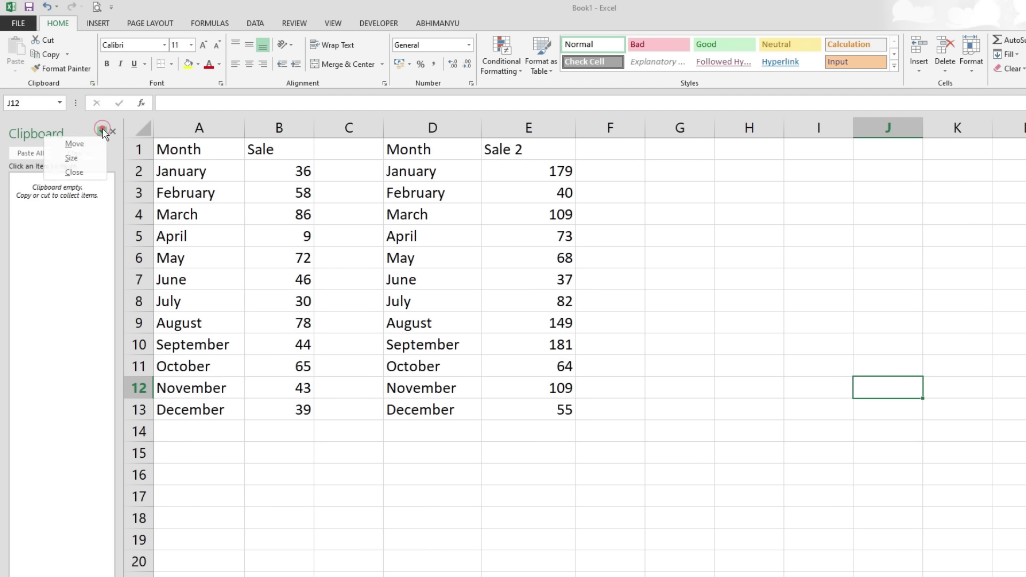
left_click(75, 144)
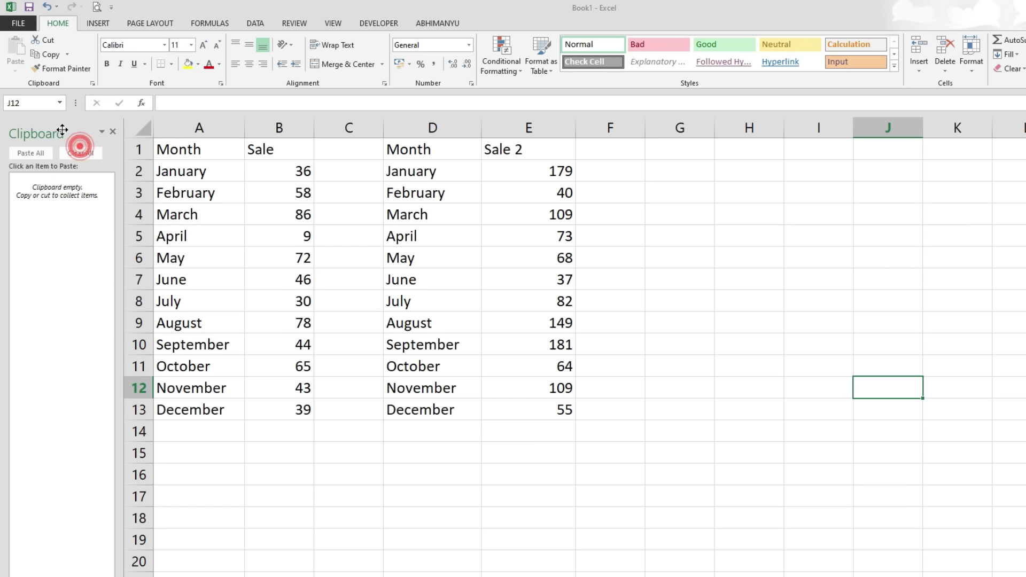
left_click_drag(74, 142, 573, 159)
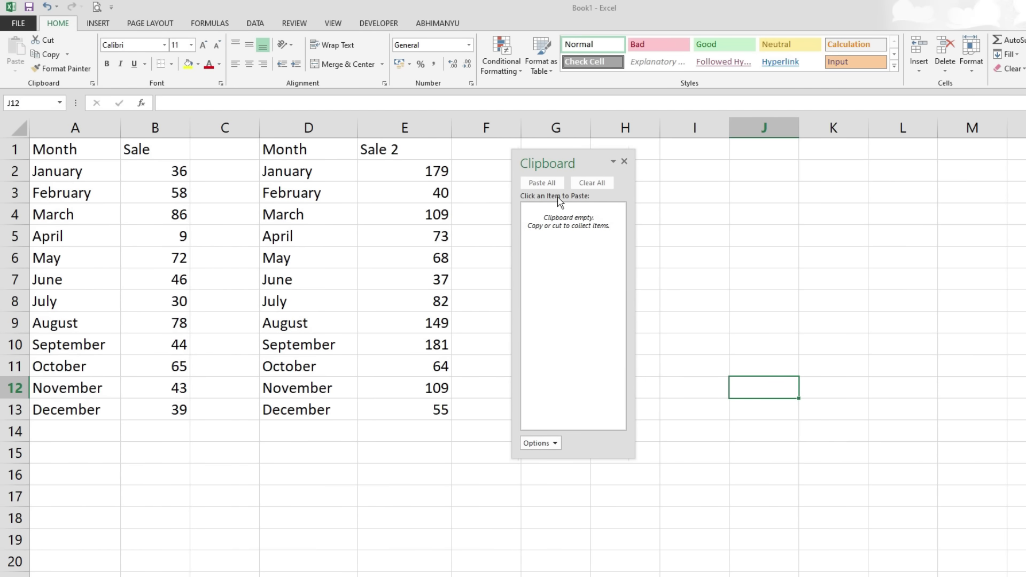
left_click(552, 444)
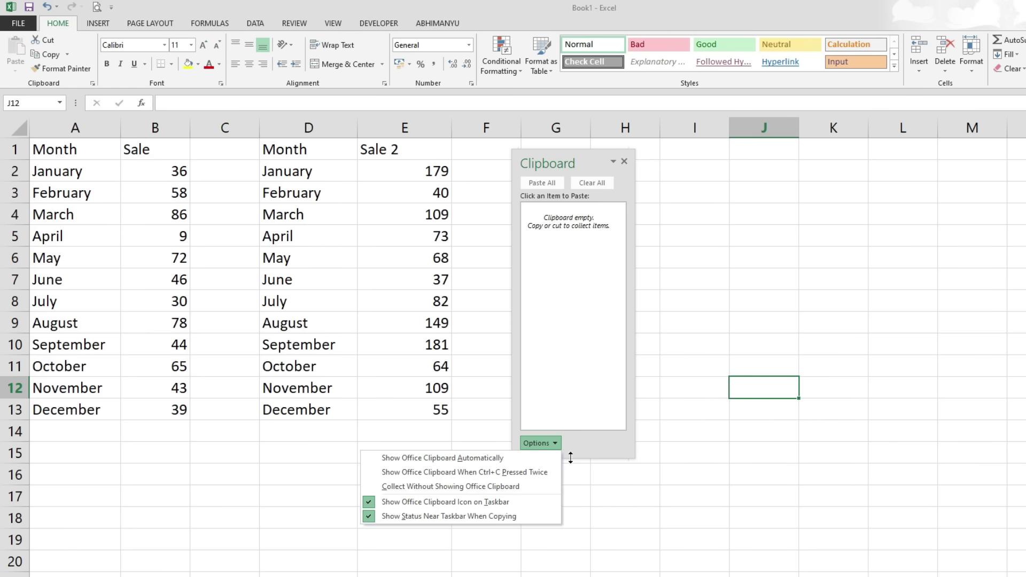
left_click(608, 449)
- Collect range A1:B7 of the Sale table and range D8:E13 of the Sale 2 table in the Office Clipboard
left_click(145, 214)
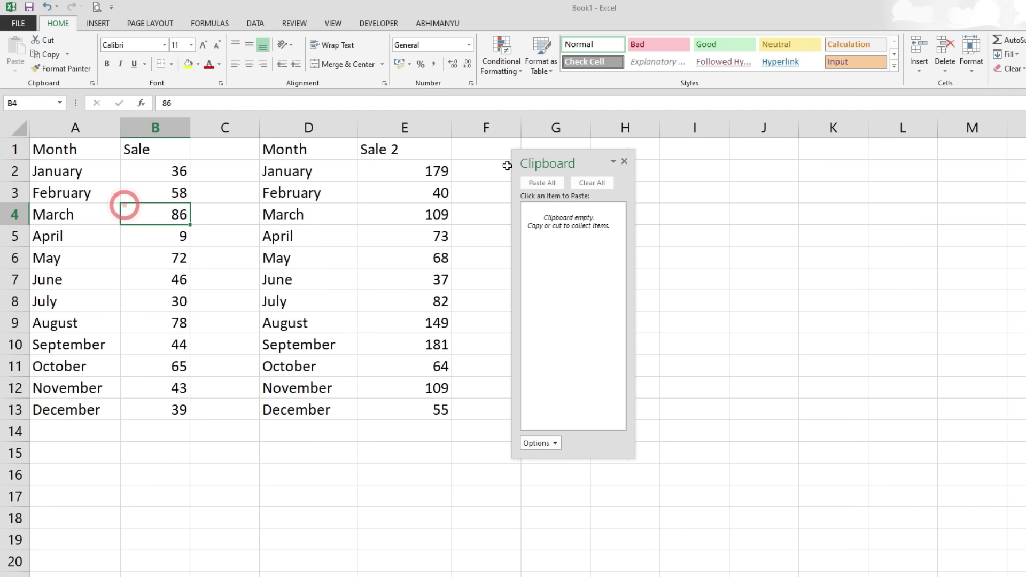
left_click_drag(31, 150, 169, 285)
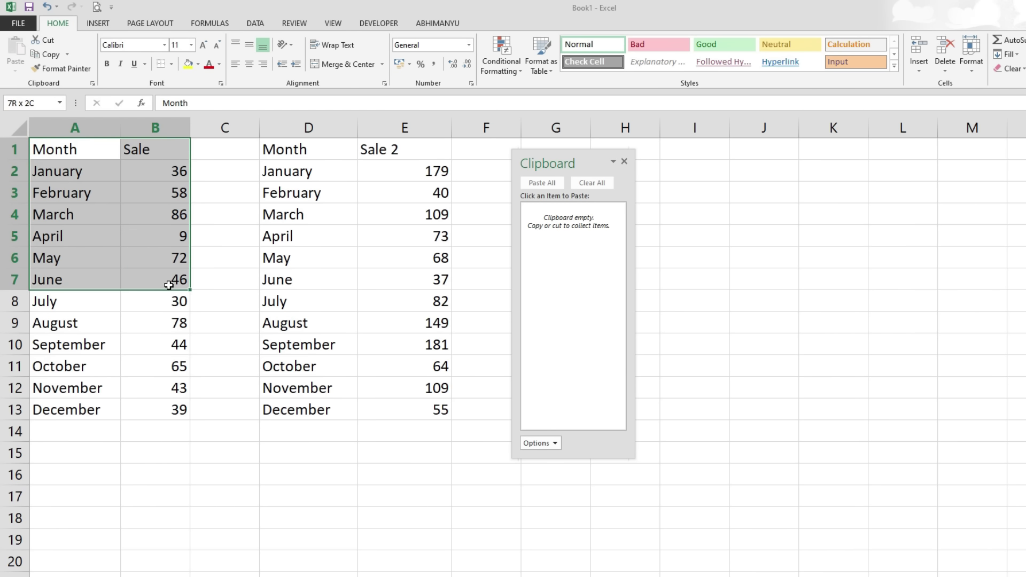
key("ctrl+c")
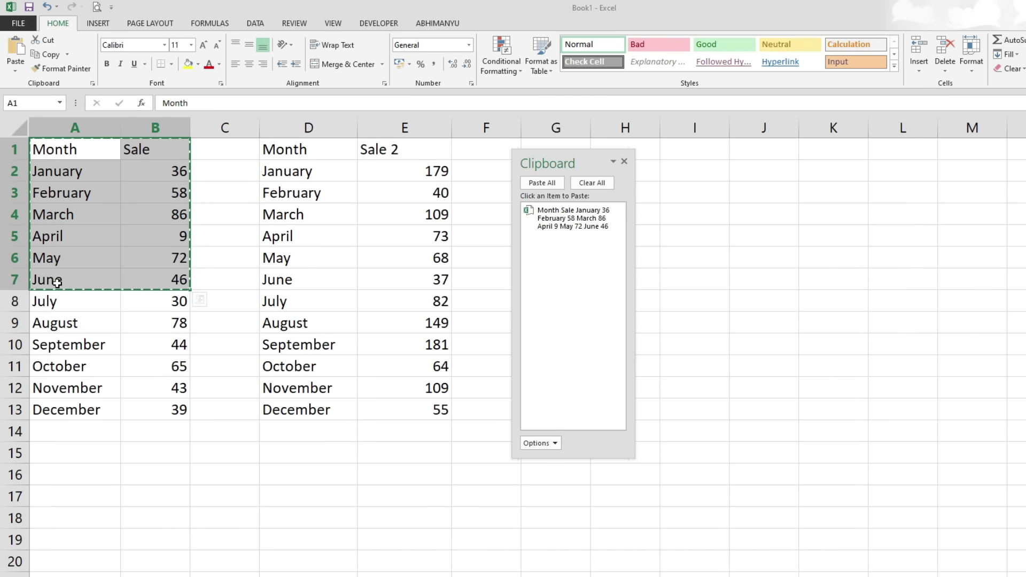
left_click_drag(274, 305, 423, 406)
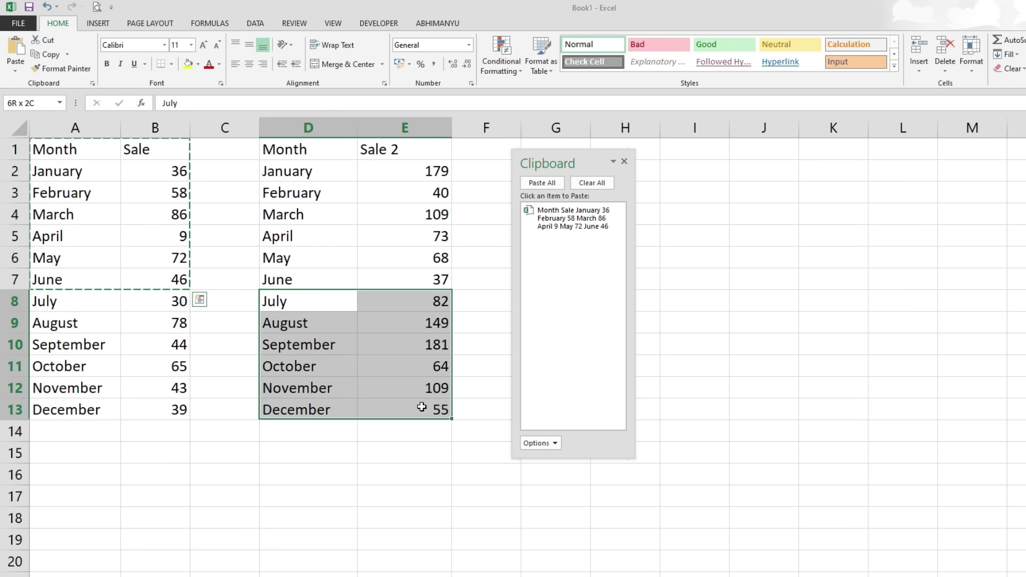
key("ctrl+c")
- Move the Office Clipboard clear of column G and paste all collected items starting at cell G1
left_click_drag(582, 156, 813, 165)
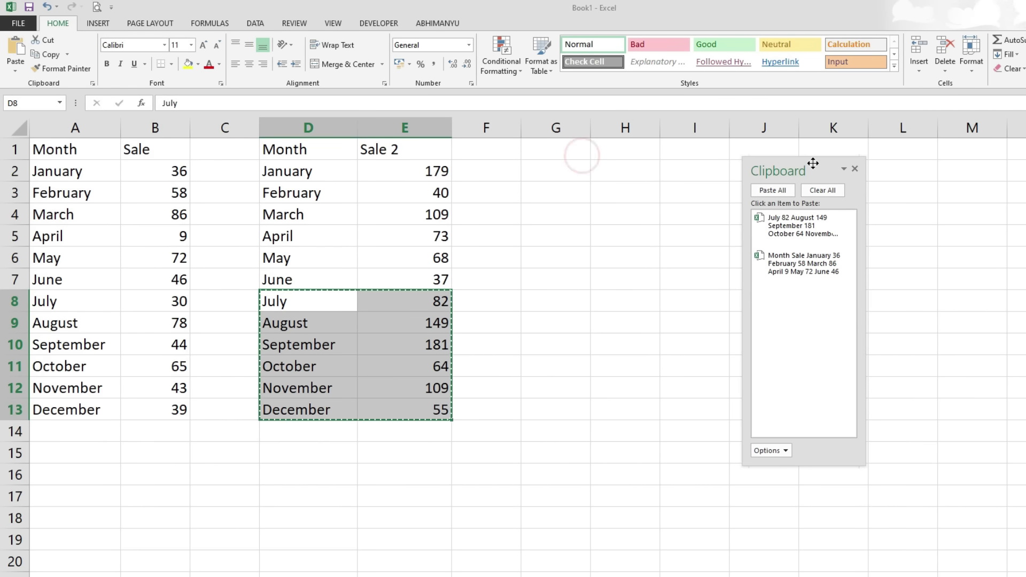
left_click(555, 148)
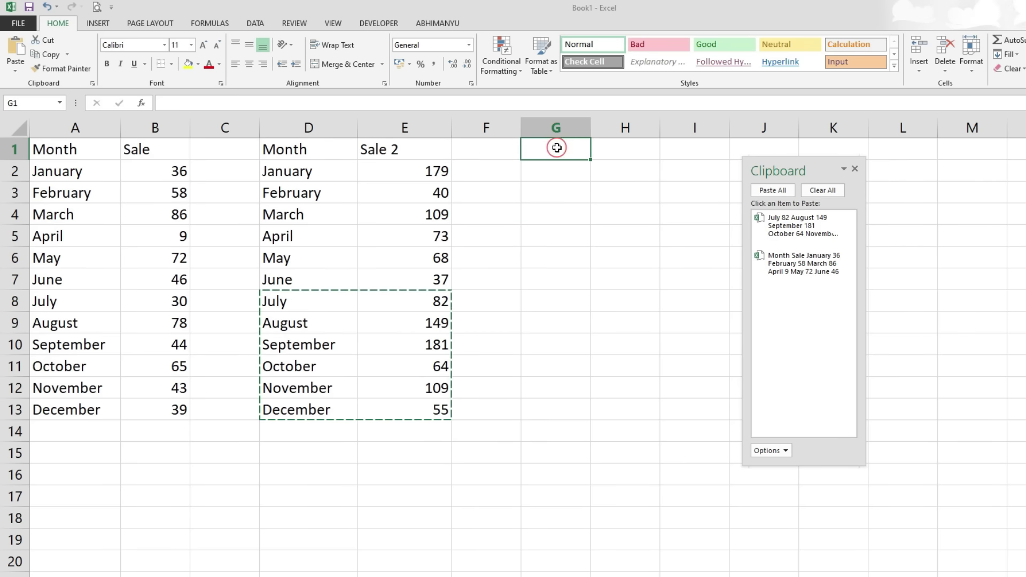
left_click(771, 191)
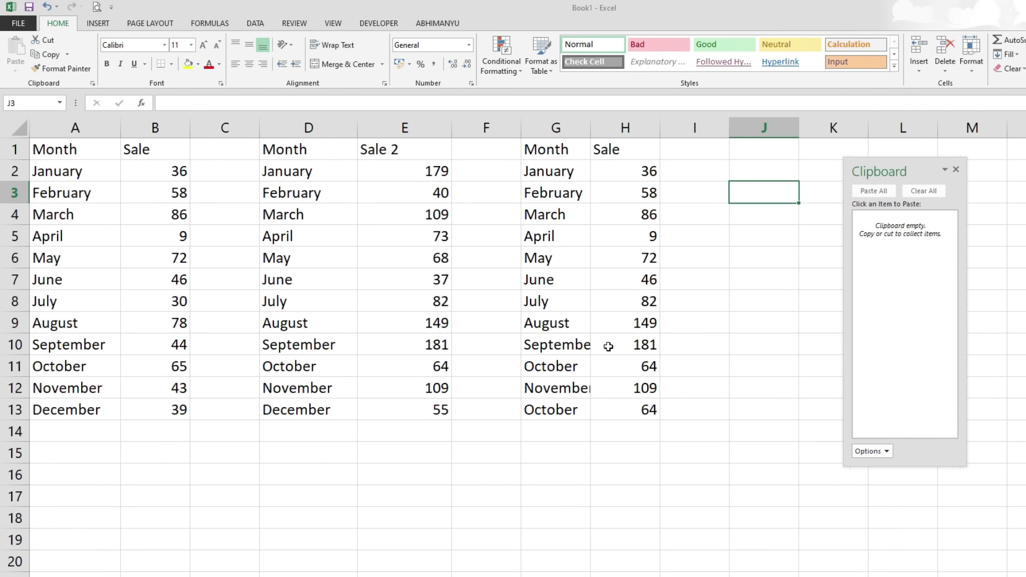
- Copy the January, April, July and October rows of columns G–H to the Office Clipboard one after another
left_click_drag(533, 170, 619, 171)
key("ctrl+c")
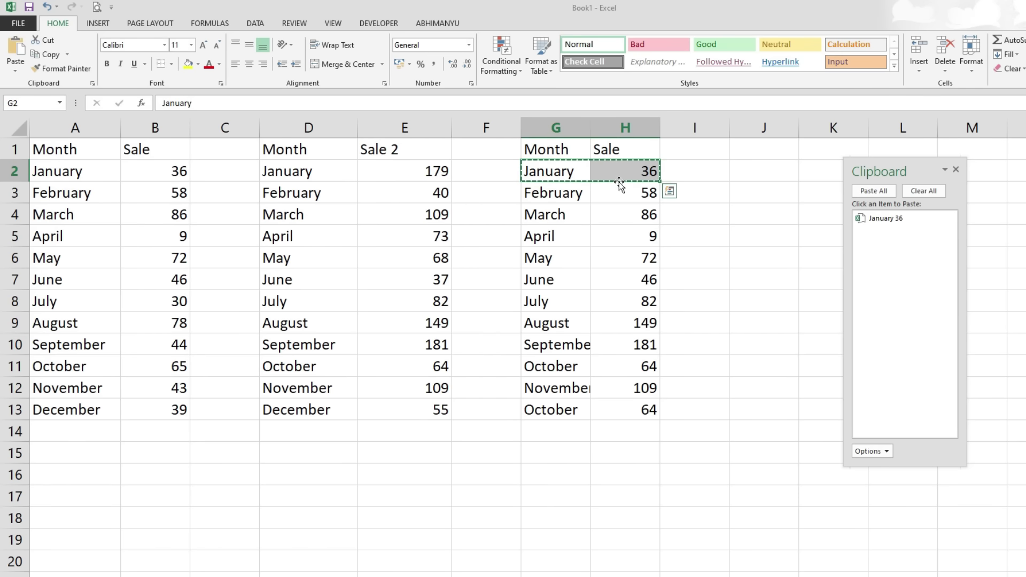
left_click_drag(569, 236, 609, 240)
key("ctrl+c")
left_click_drag(541, 300, 630, 301)
key("ctrl+c")
left_click_drag(534, 366, 618, 365)
key("ctrl+c")
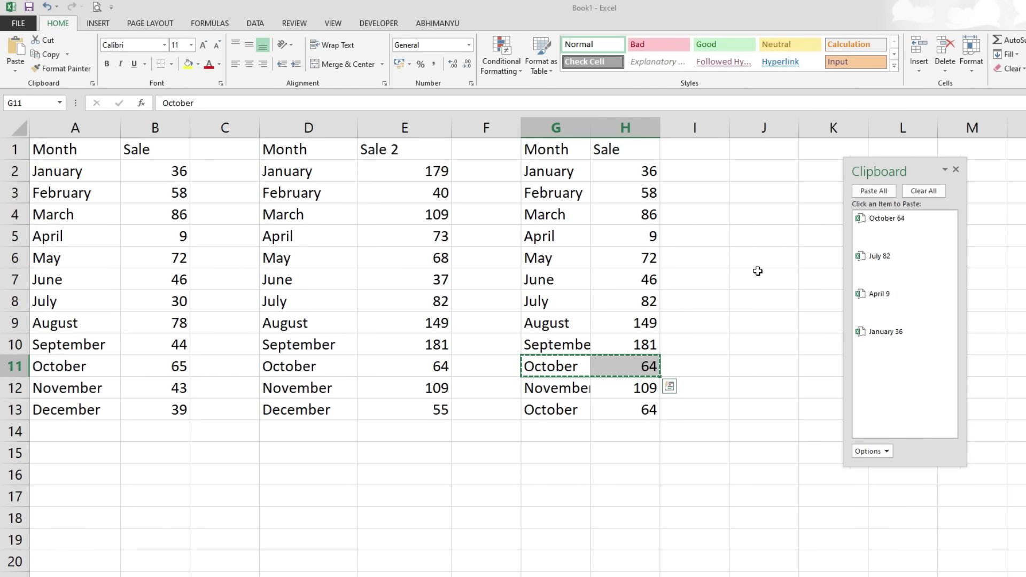
- Paste all four collected month rows together starting at cell J1, with the Office Clipboard moved out of the way
left_click(746, 154)
left_click_drag(891, 163, 936, 142)
left_click(918, 170)
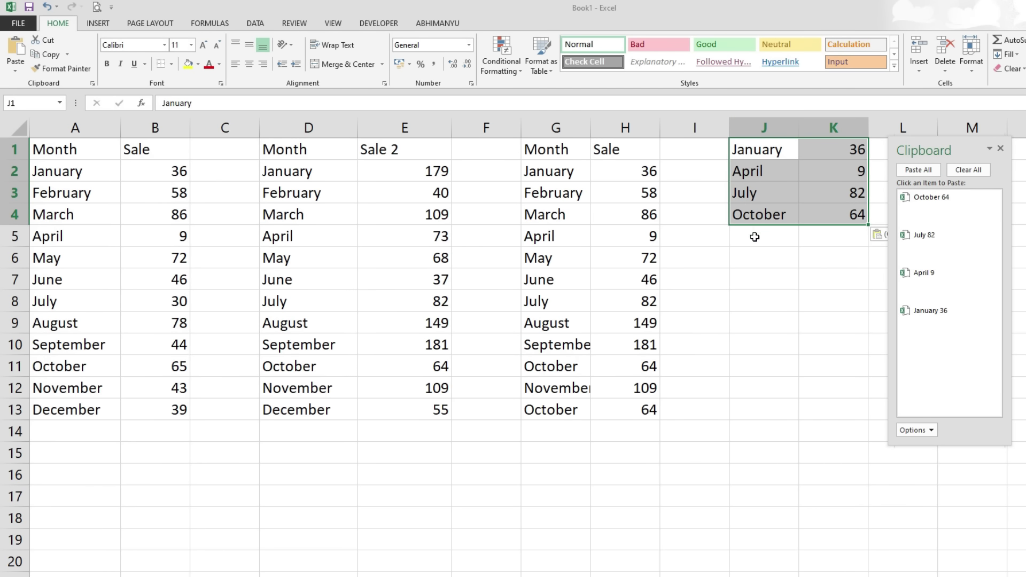
- Paste only the collected October item into J6 and the collected April item into J7
left_click(749, 253)
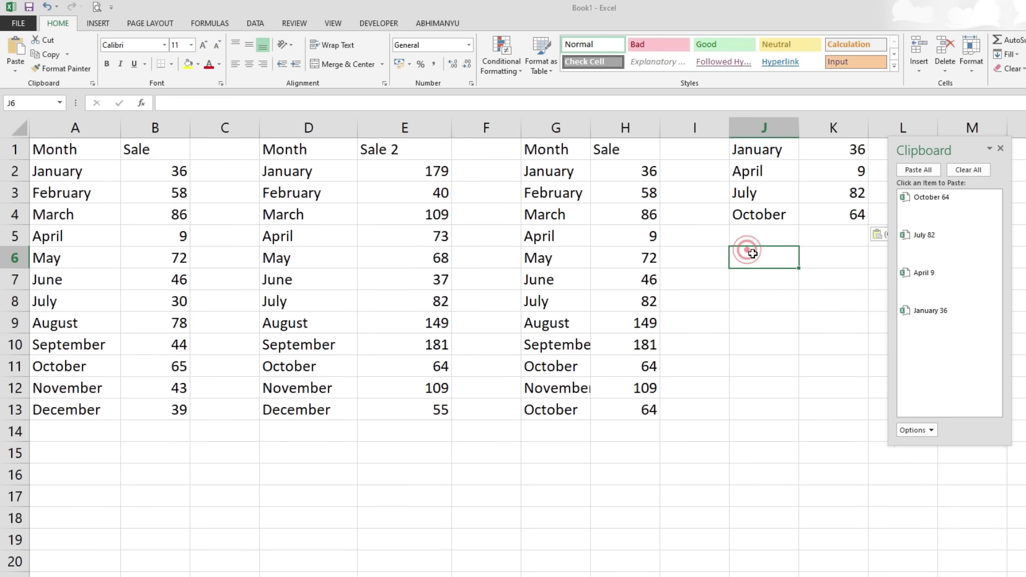
left_click(938, 215)
left_click(818, 269)
left_click(771, 276)
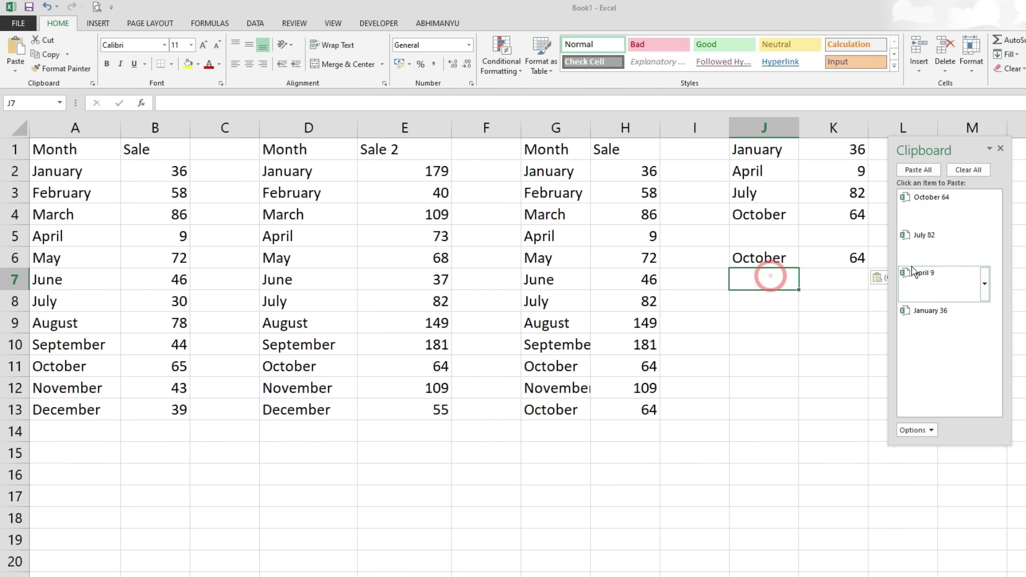
left_click(924, 273)
left_click(769, 300)
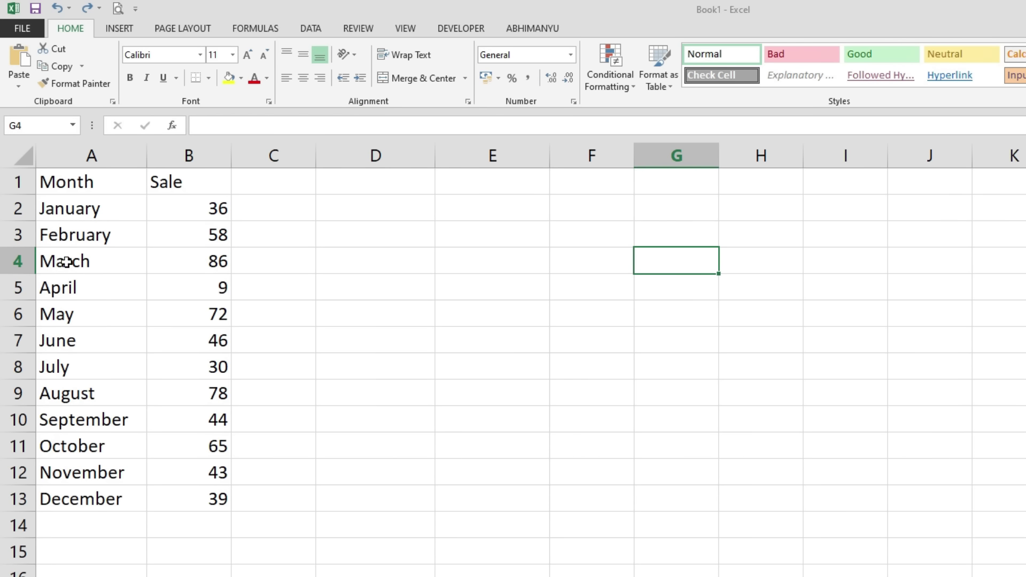
- Create a default column chart from the Month and Sale data in A1:B13 and place it beside the table
left_click(59, 175)
left_click_drag(59, 176, 187, 498)
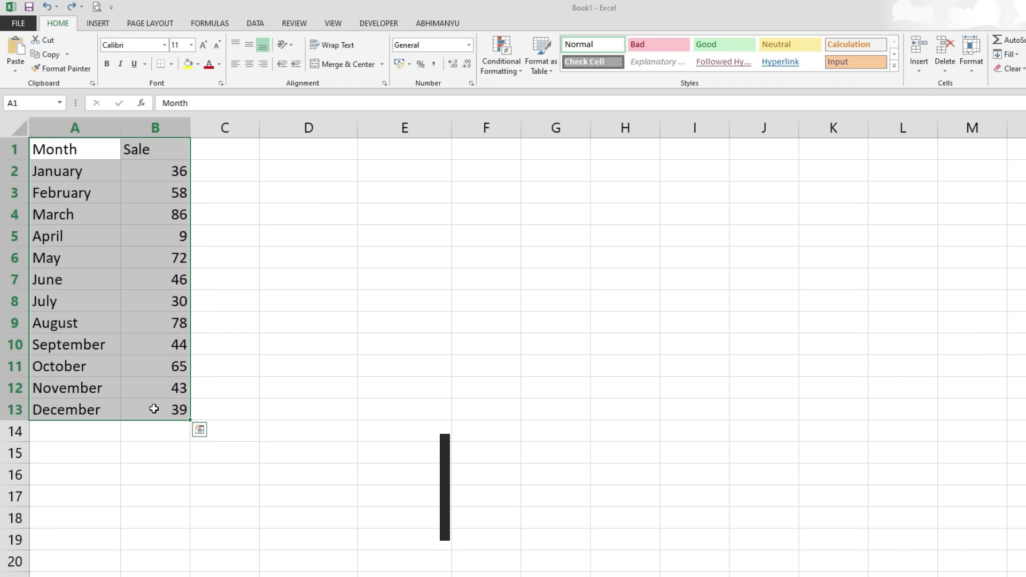
key("alt+F1")
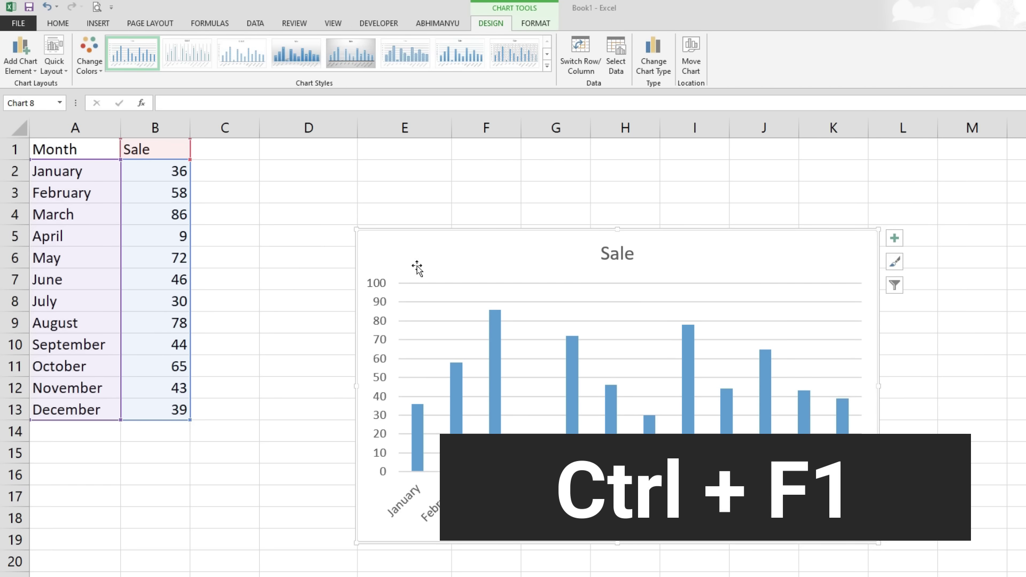
left_click_drag(664, 246, 534, 165)
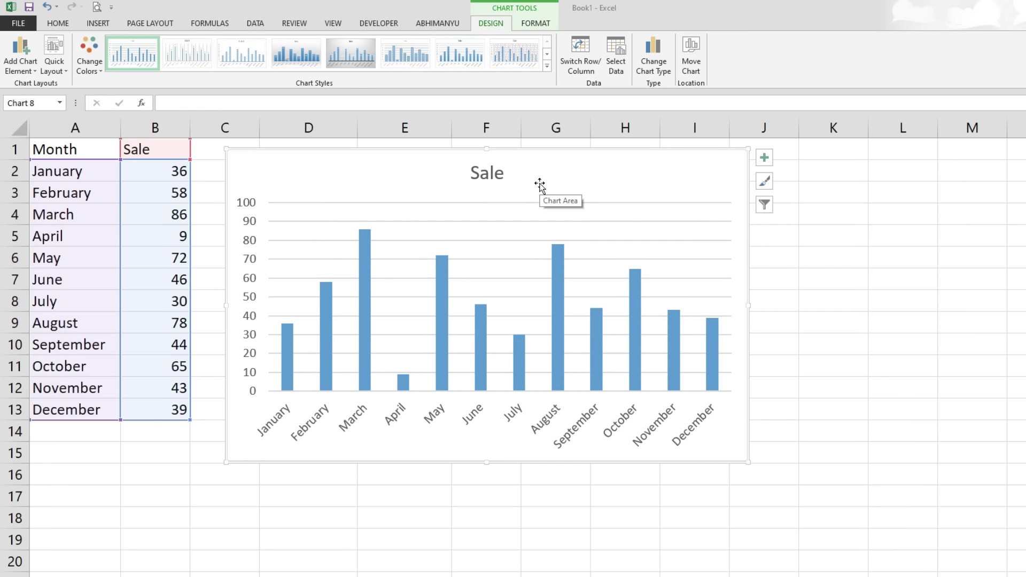
- Duplicate the Sale column chart, set the copy beside the original, and recolor it with the orange and yellow Colorful palette
key("ctrl+z")
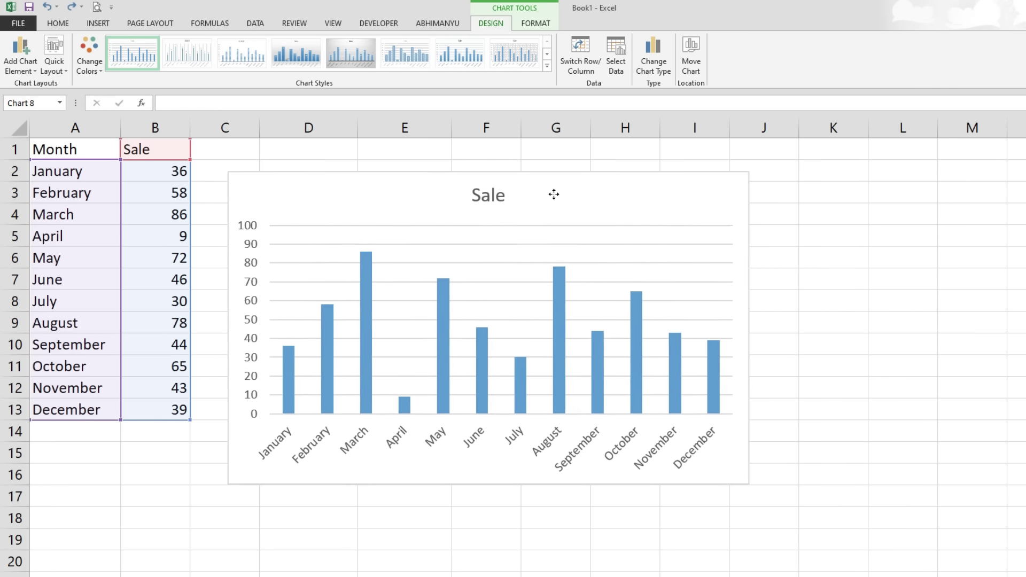
key("ctrl+y")
left_click_drag(575, 236, 850, 230)
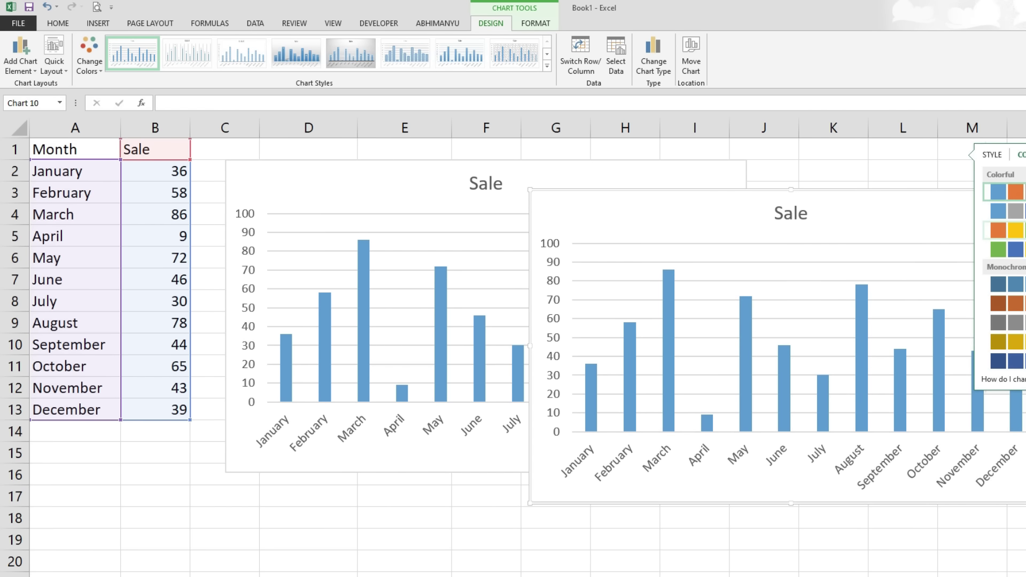
left_click(1007, 231)
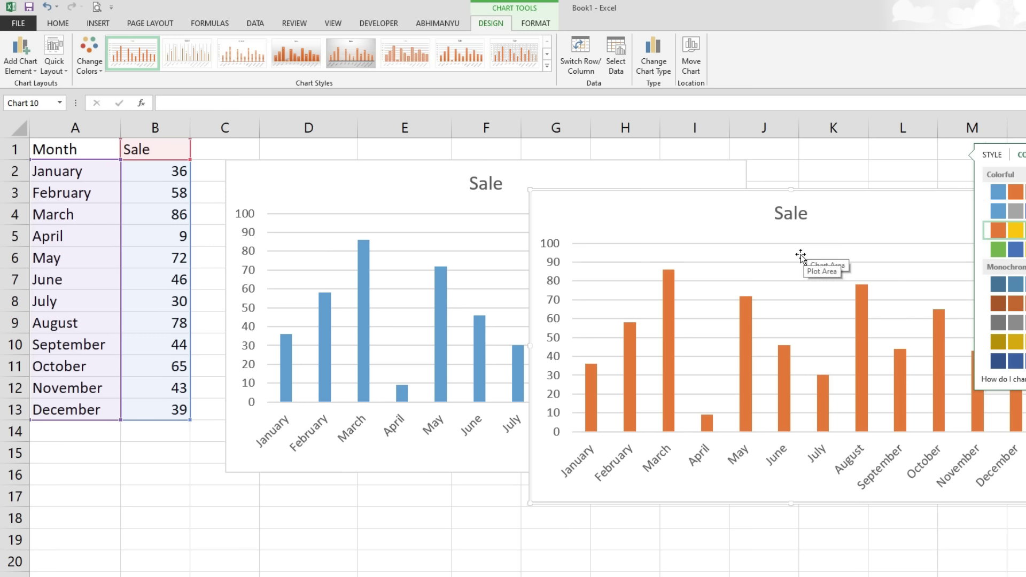
- Change the orange chart's type to a 3-D pie
left_click(651, 65)
left_click(444, 232)
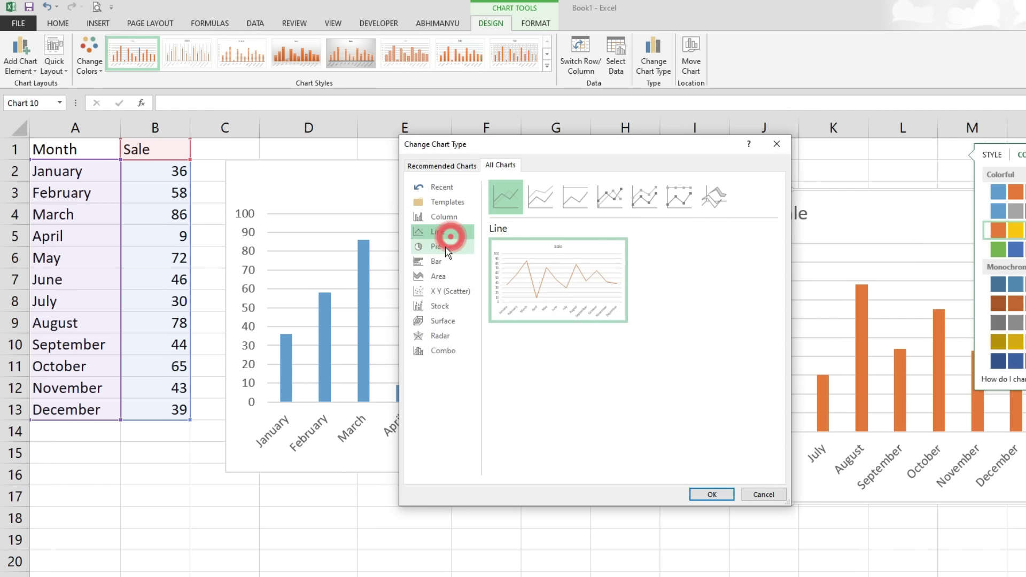
left_click(445, 246)
left_click(548, 196)
mouse_move(562, 275)
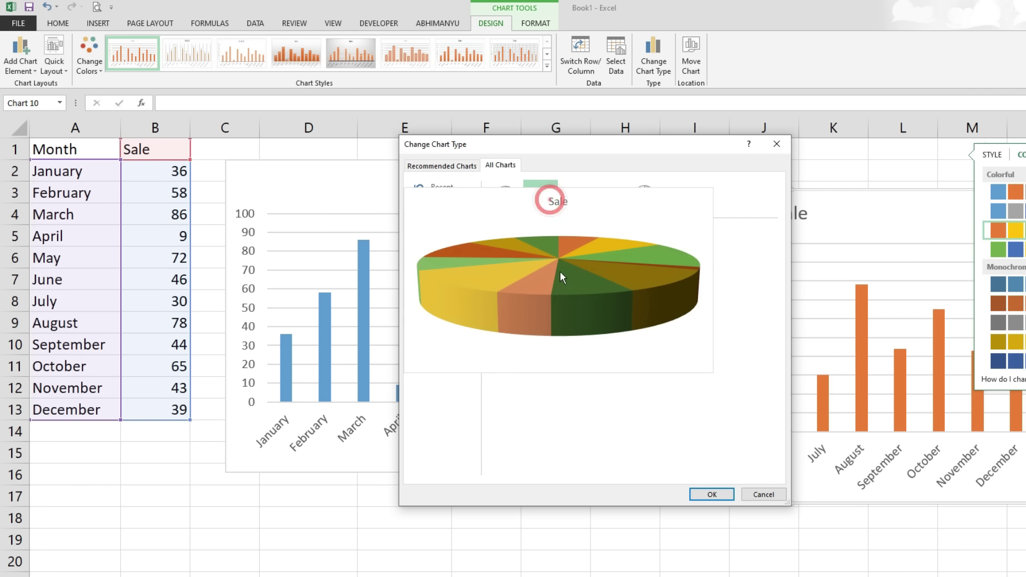
left_click(711, 495)
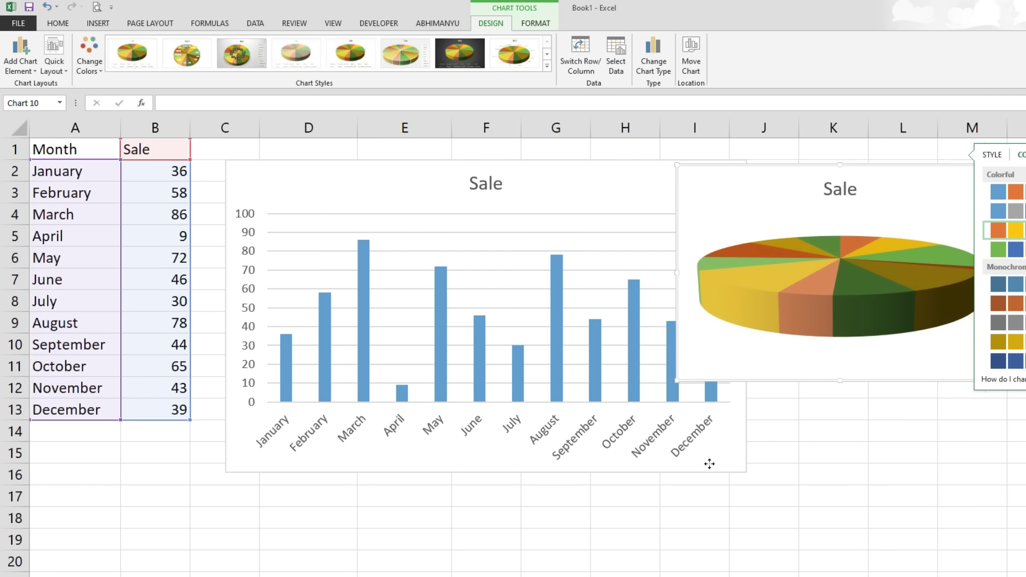
- Shrink the Sale column chart to end around column G, row 10, and move the pie chart next to it
left_click(709, 463)
left_click_drag(746, 473, 573, 340)
left_click_drag(795, 197, 692, 183)
- Set the March sale in B4 to 25 and the April sale in B5 to 100
left_click(193, 209)
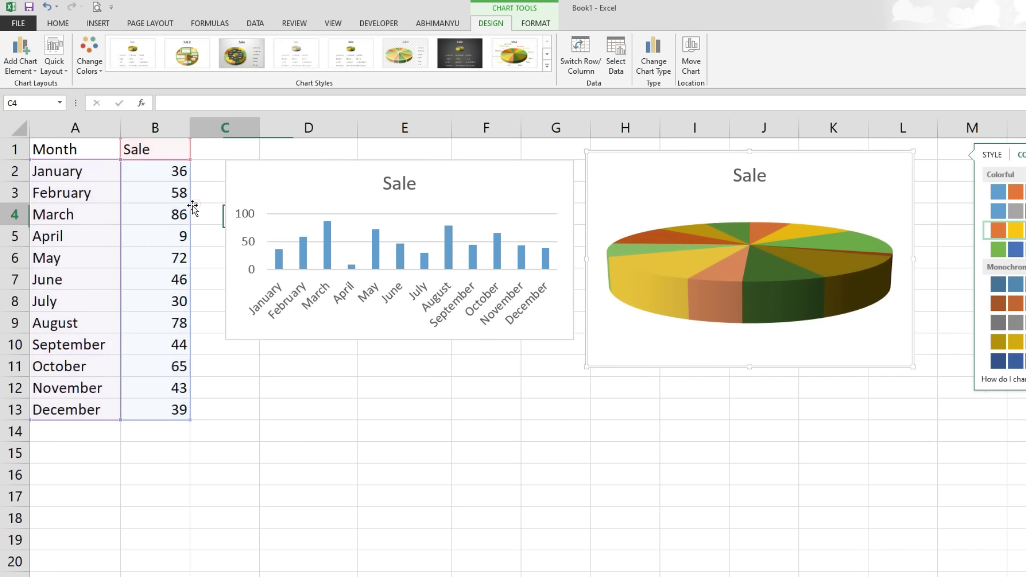
key("Left")
type("2")
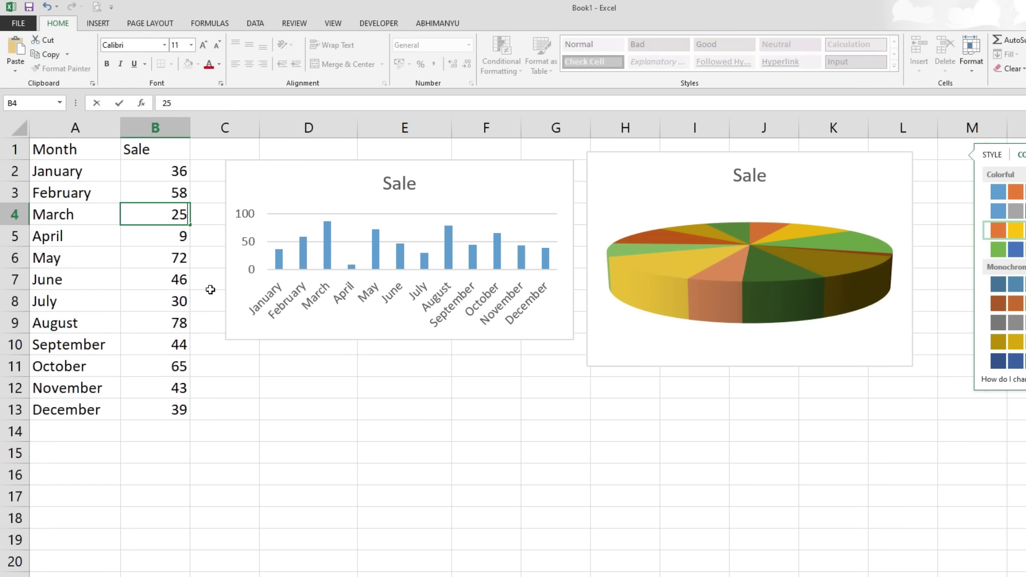
key("Return")
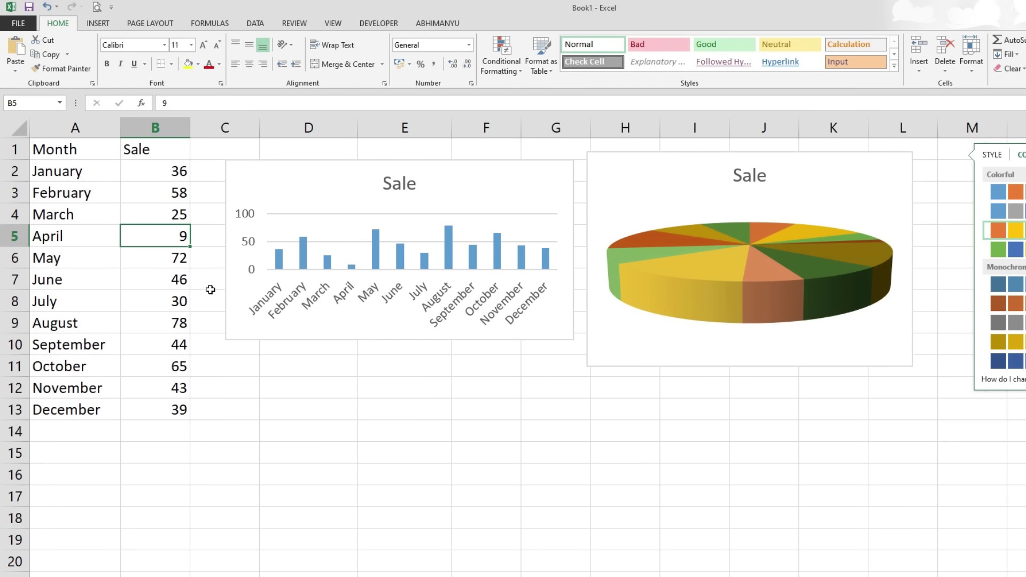
type("100")
key("Return")
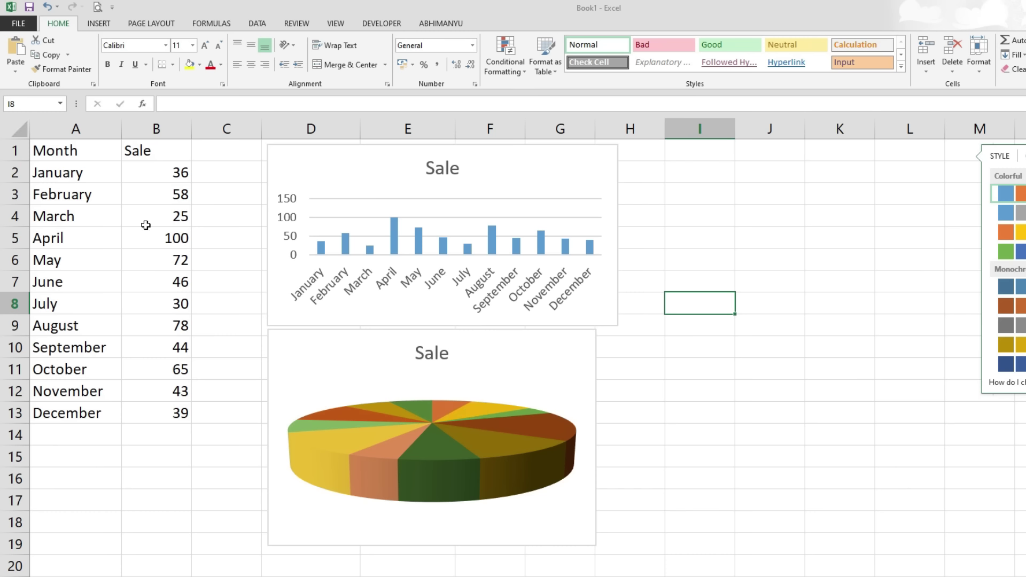
- Enter the header Sale in cell C1
left_click(221, 158)
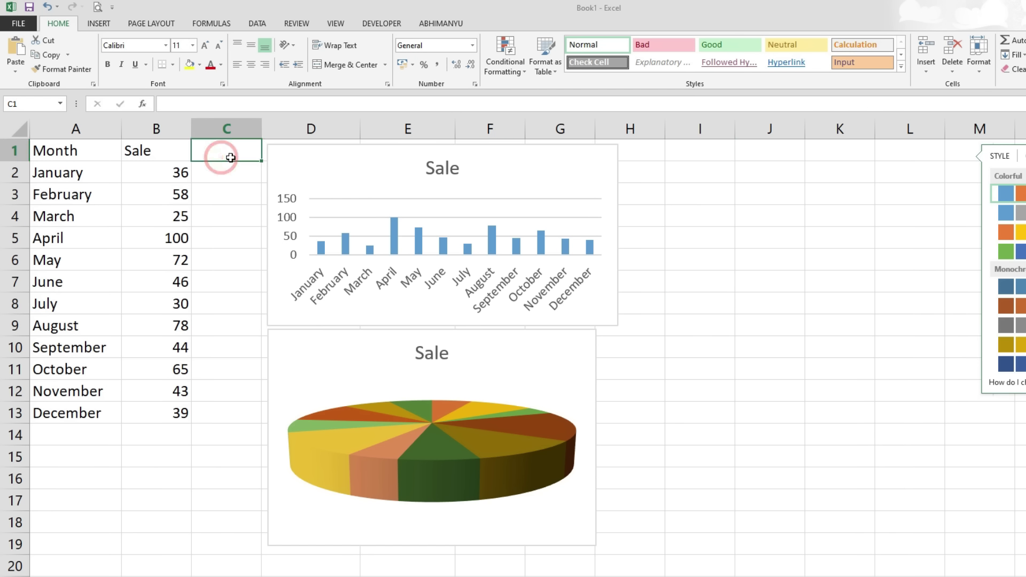
type("Sale")
key("Return")
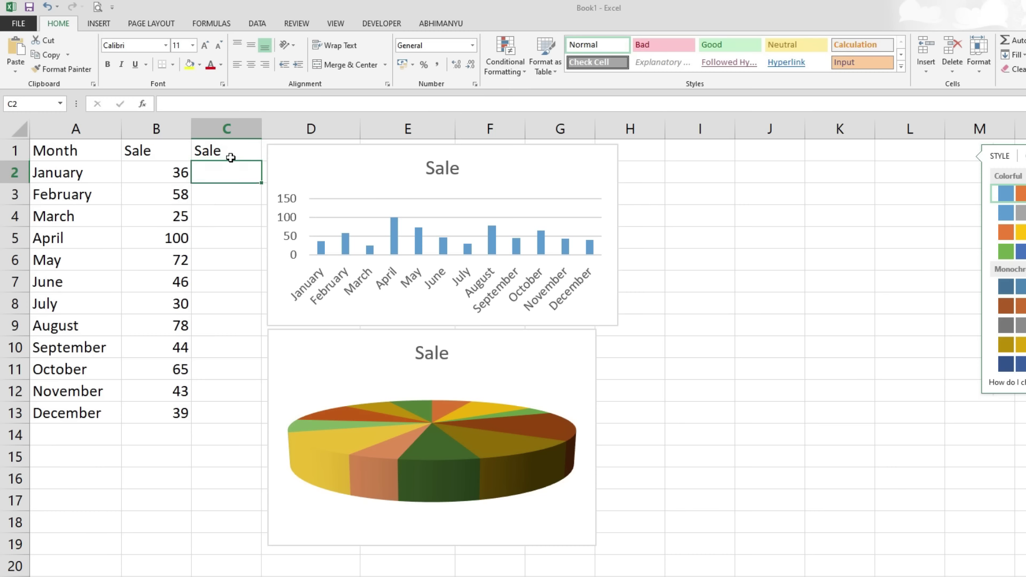
- Change the column header in cell C1 to Sale 2
left_click(230, 158)
double_click(235, 153)
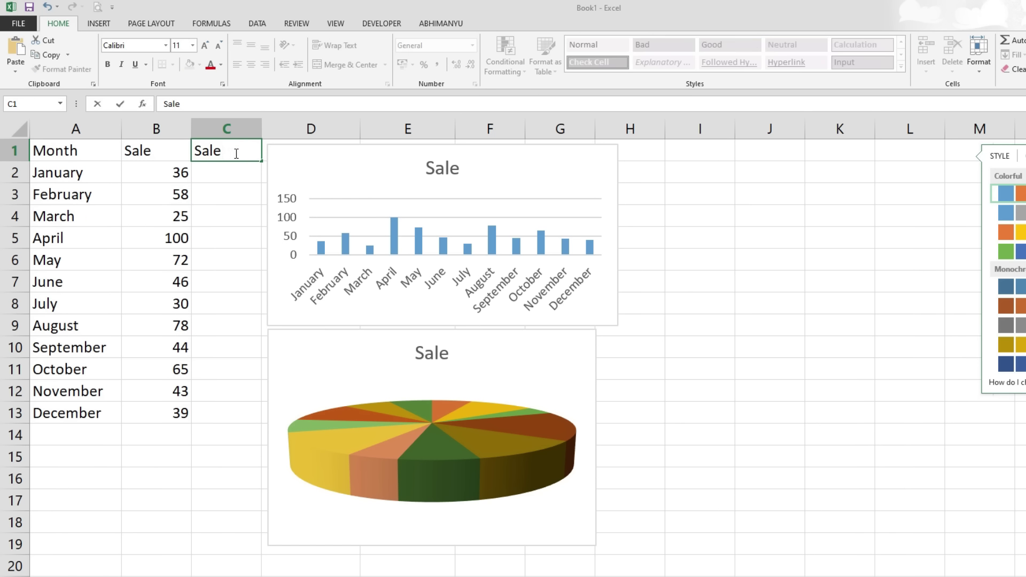
type("2")
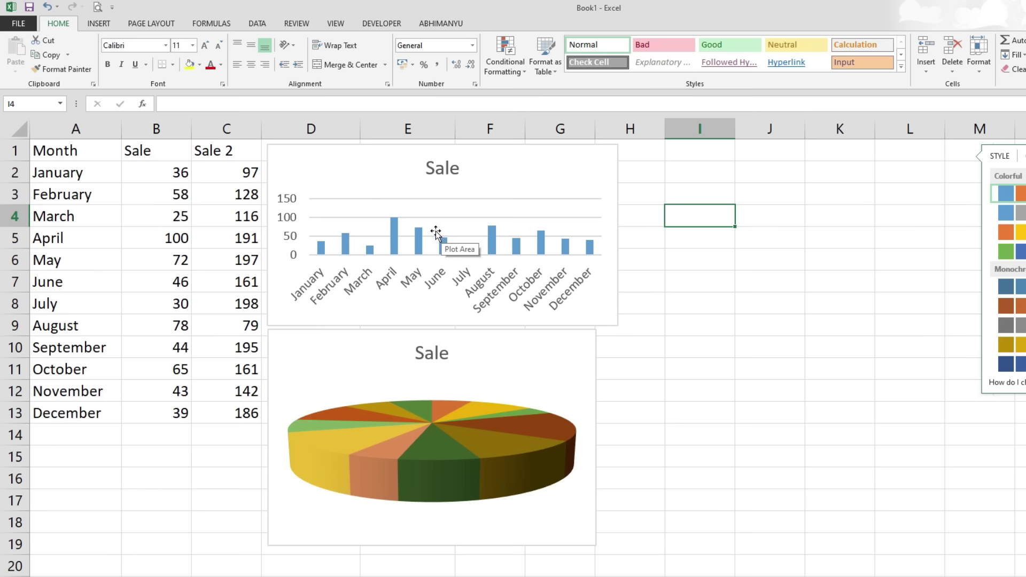
- Copy the Sale 2 column, C1:C13, and paste it into the Sale column chart as a second data series
left_click_drag(224, 149, 224, 403)
key("ctrl+c")
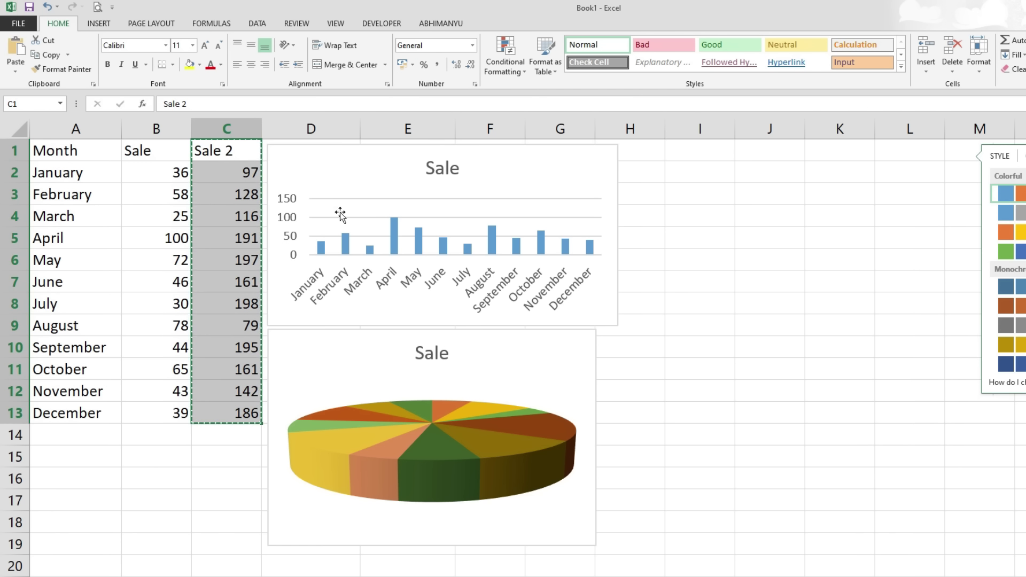
left_click(372, 157)
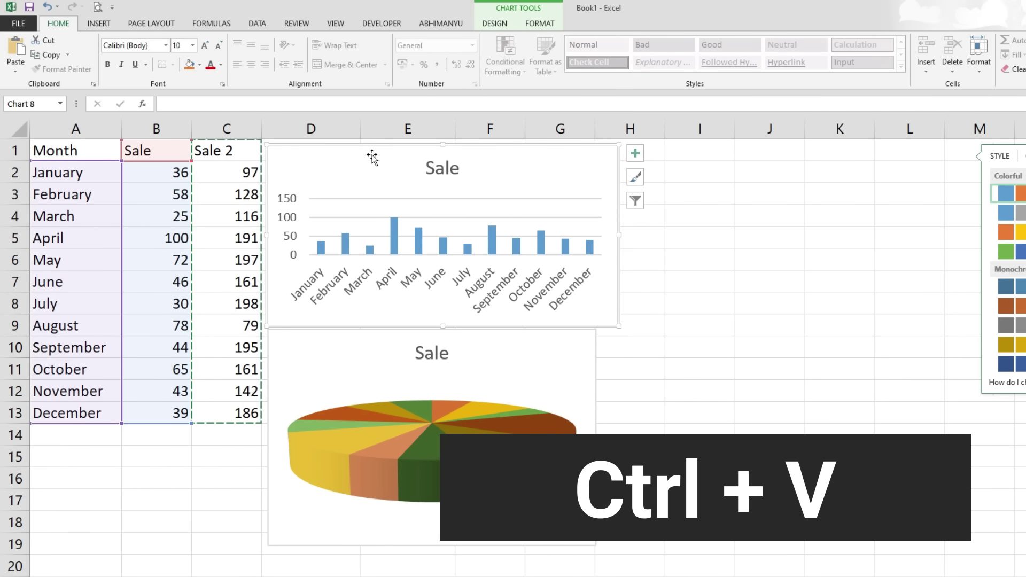
key("ctrl+v")
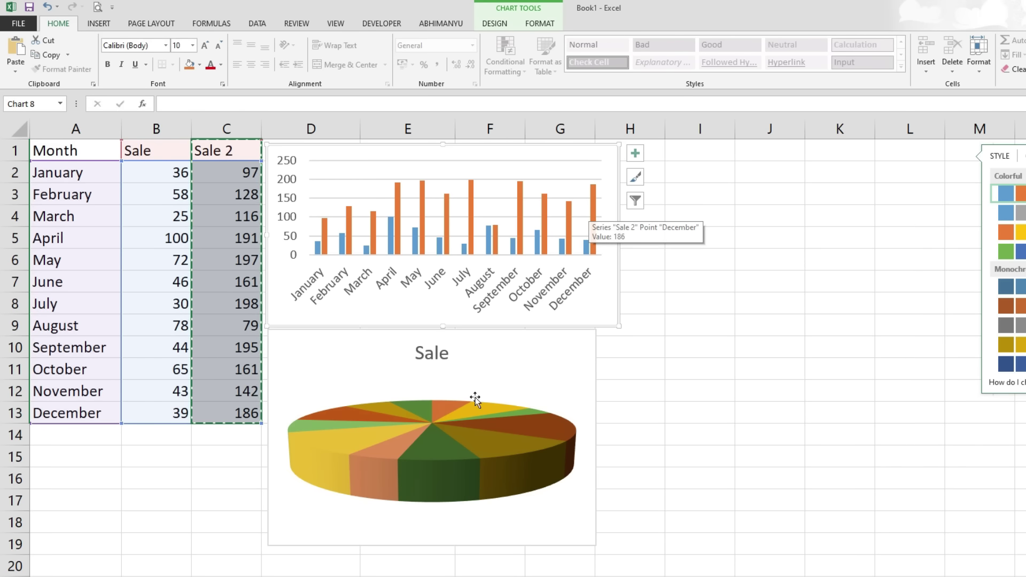
left_click(490, 355)
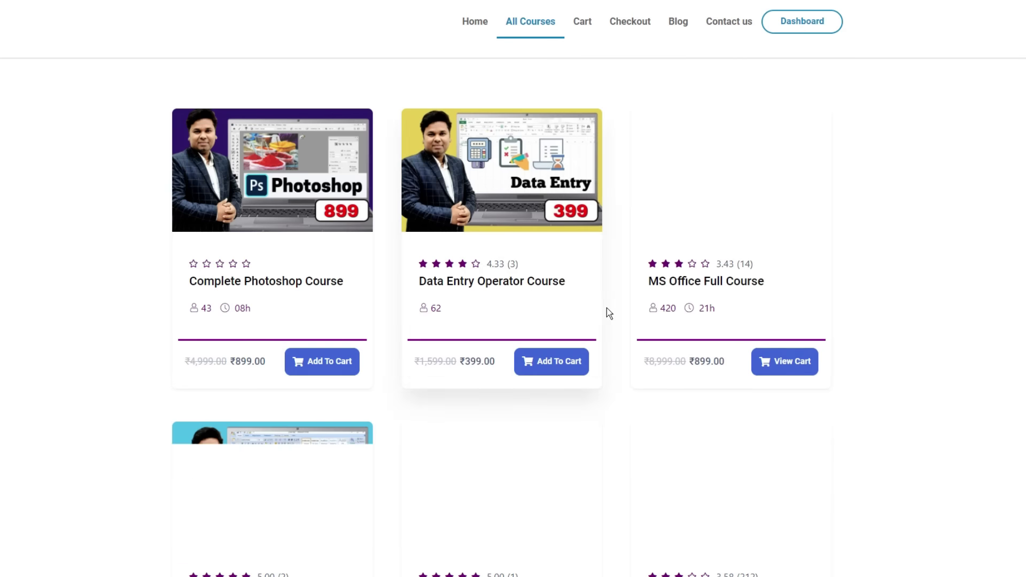
- On the PC Skill website, browse the course catalogue and open the MS Office Full Course to view its topics
scroll(932, 306, "down", 5)
scroll(933, 306, "up", 5)
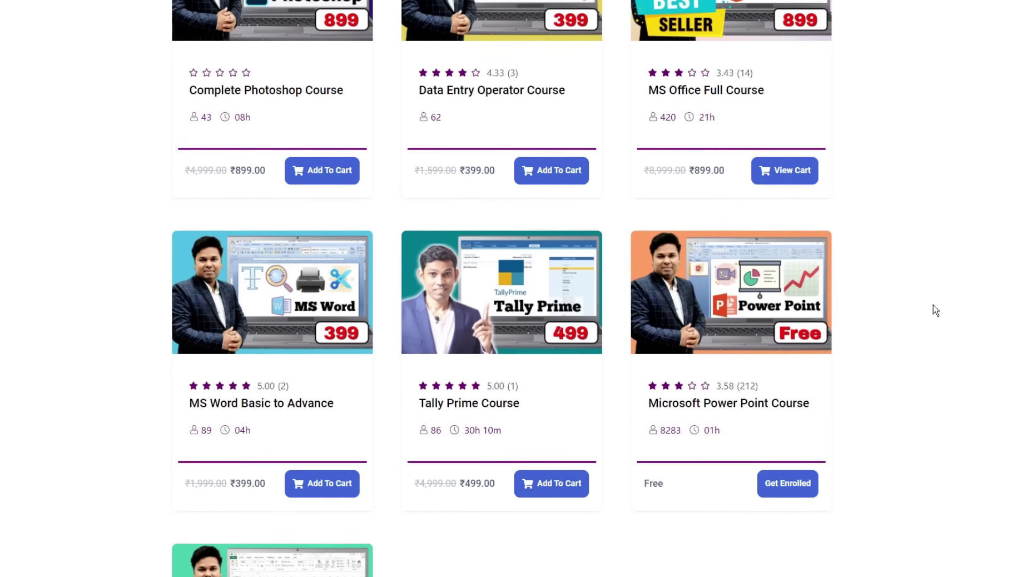
left_click(734, 281)
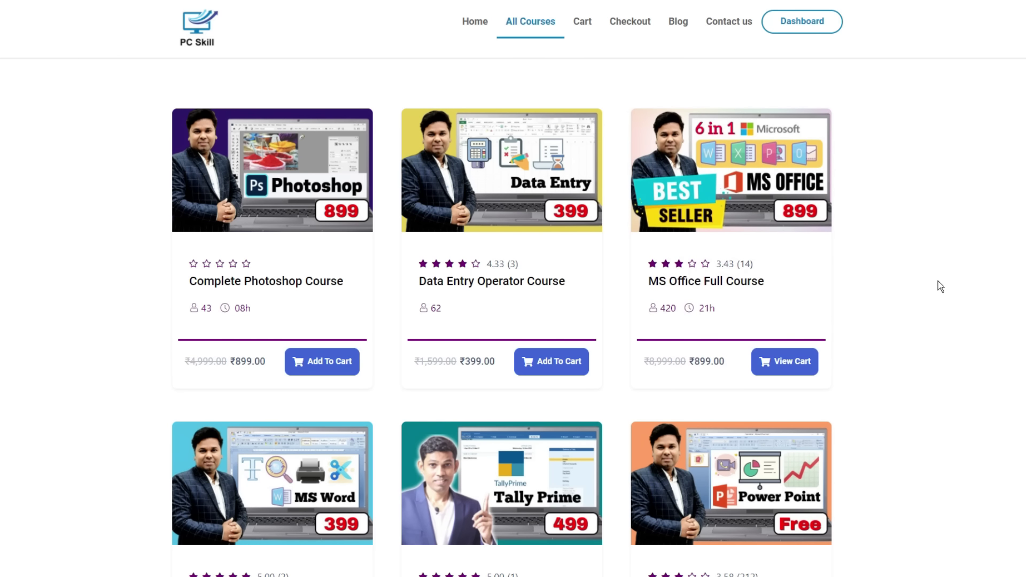
scroll(938, 281, "down", 10)
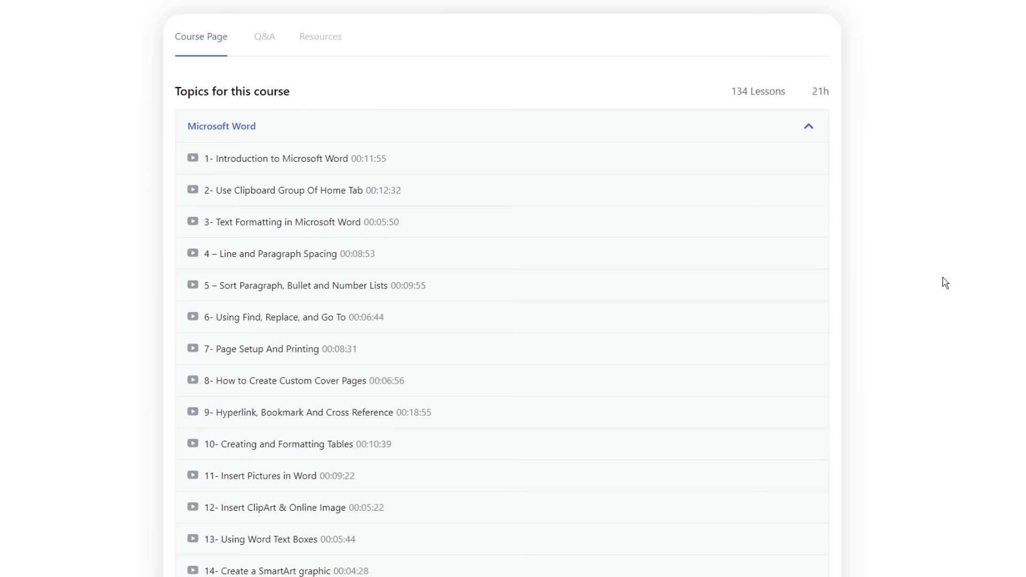
left_click(295, 150)
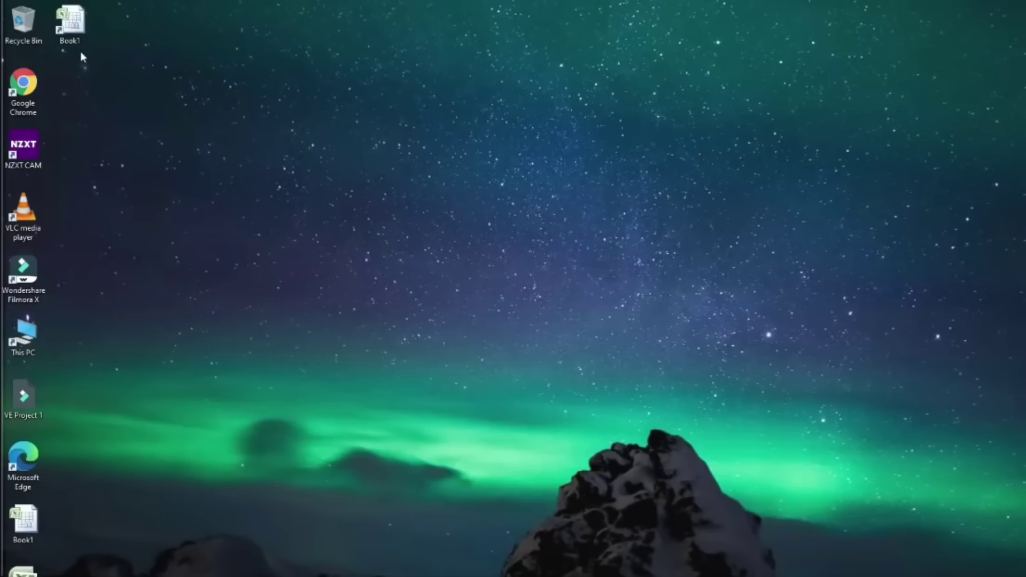
- Open the Book1 workbook from the desktop and enter the formula =CELL("filename") in cell E14
double_click(74, 26)
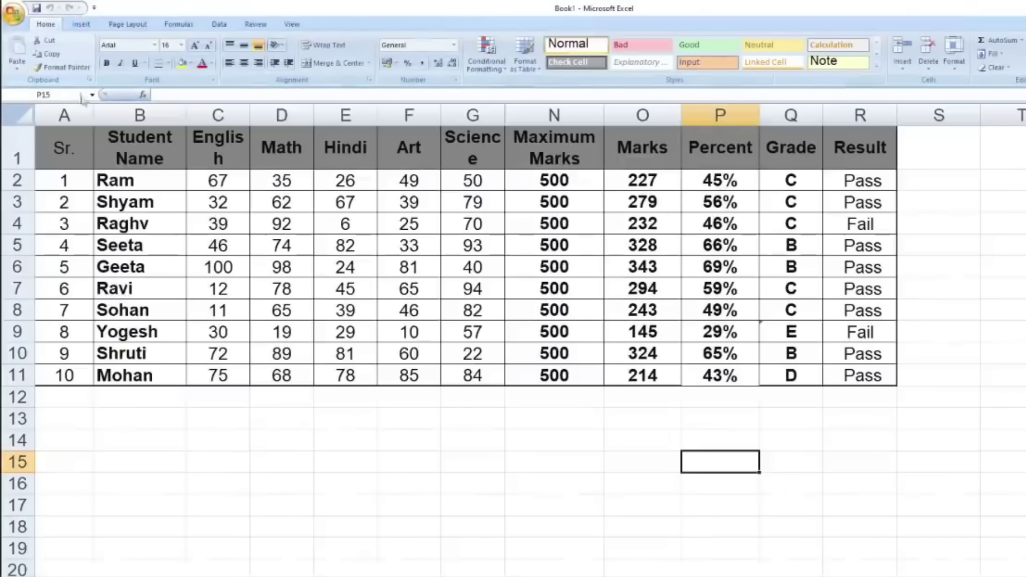
left_click(365, 432)
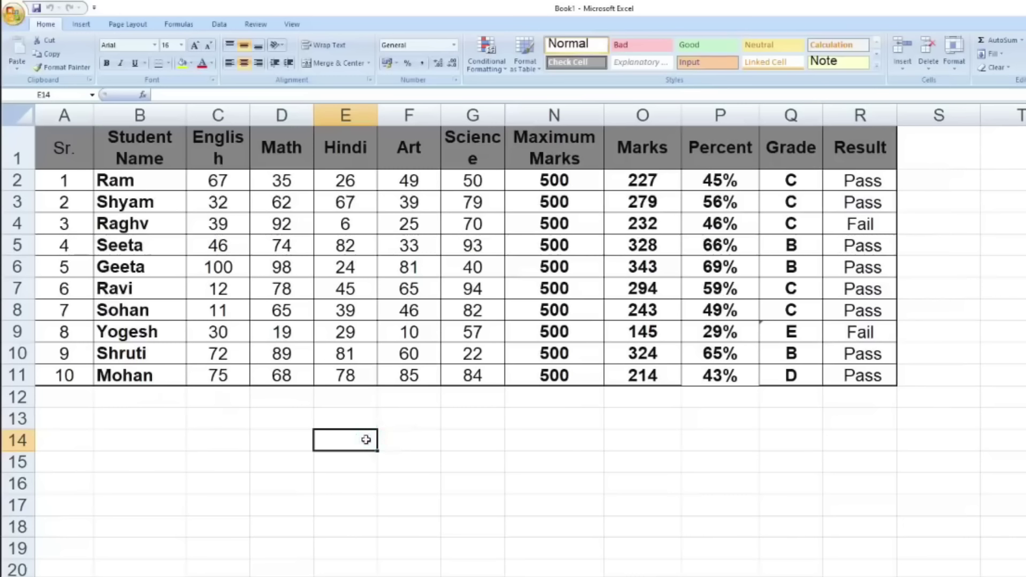
type("=")
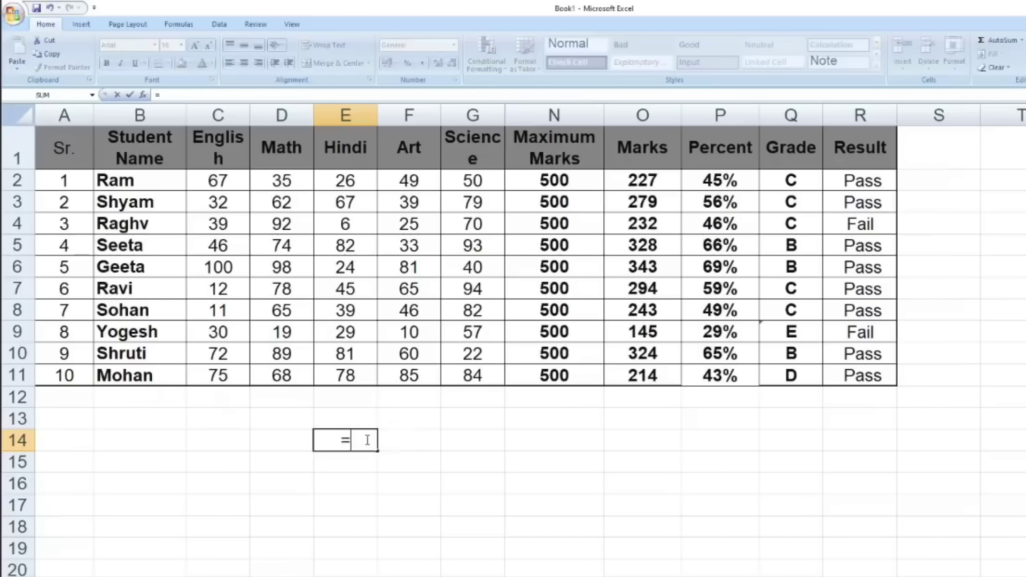
type("cell")
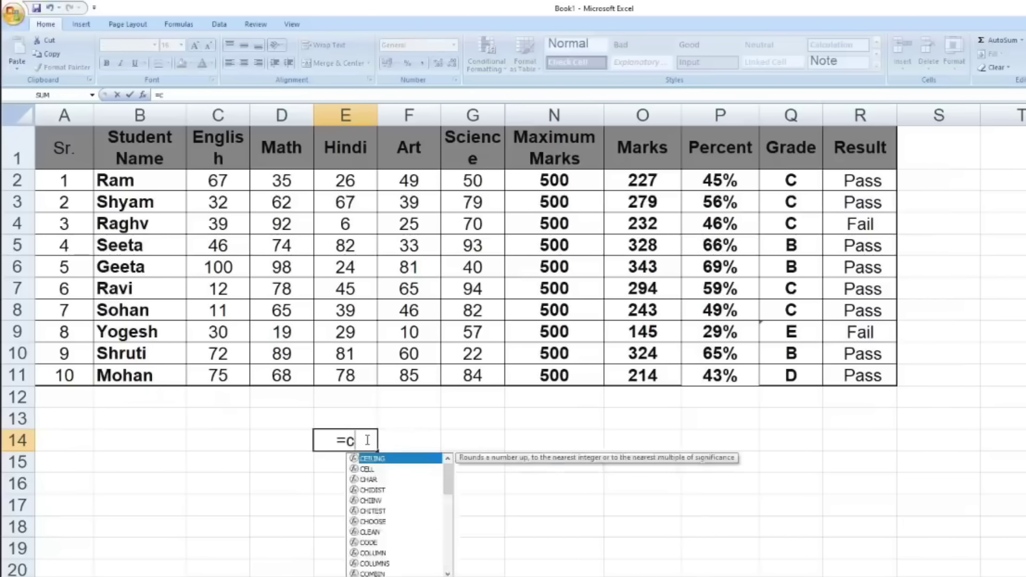
type("(")
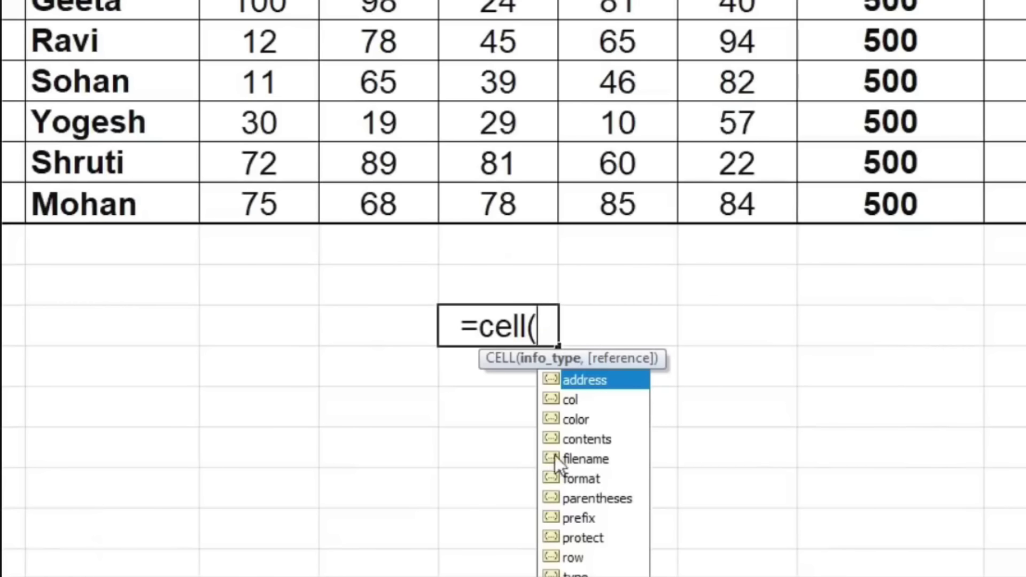
double_click(598, 460)
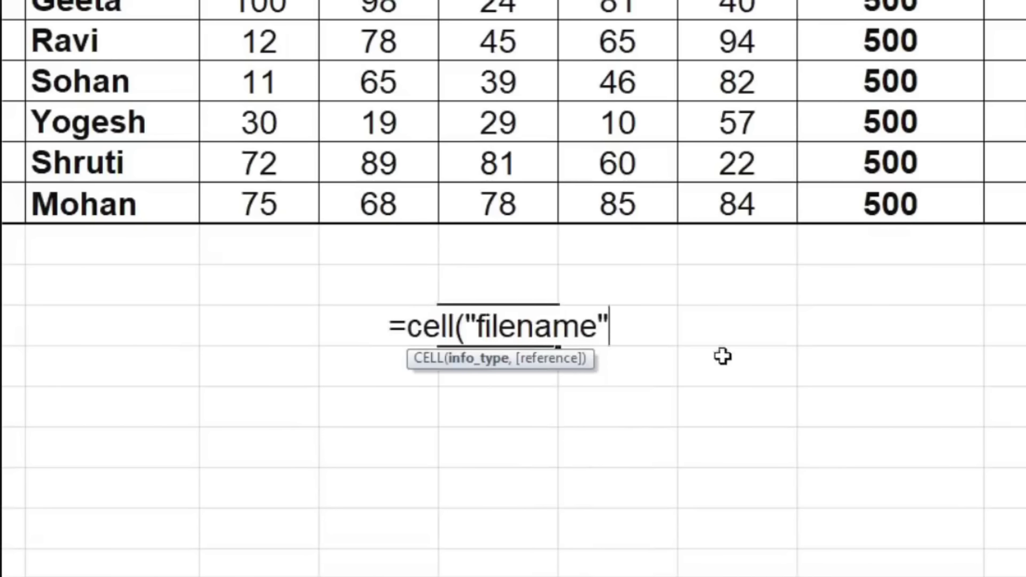
type(")")
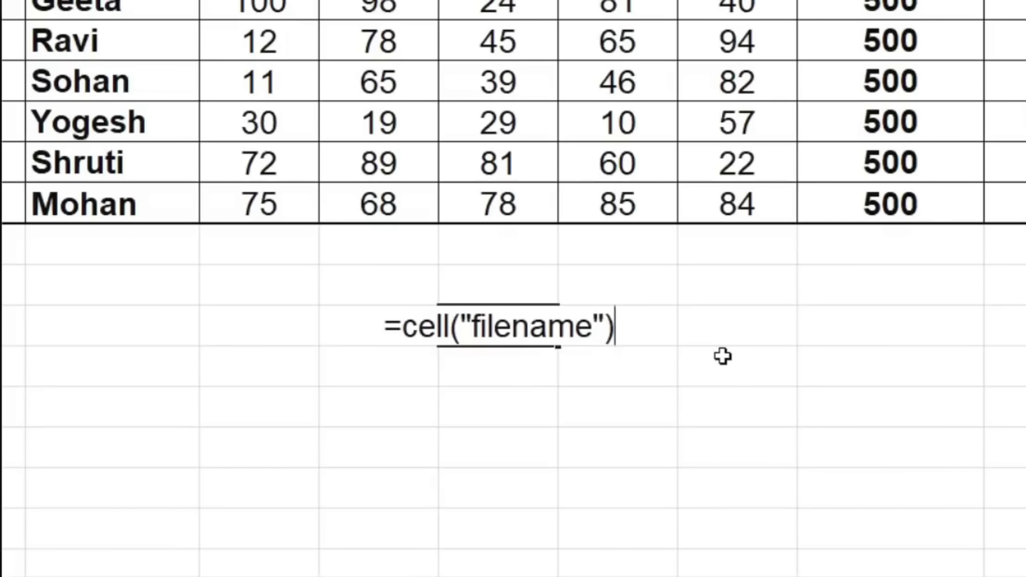
key("Return")
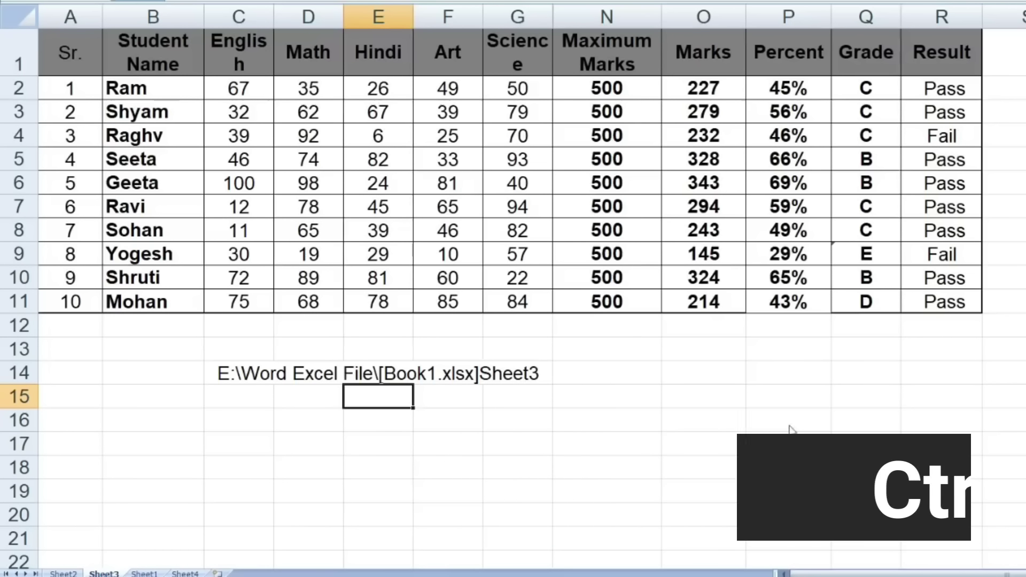
- Show formulas instead of values on Sheet3 and widen the Grade and Result columns to expose more of their formulas
key("ctrl+grave")
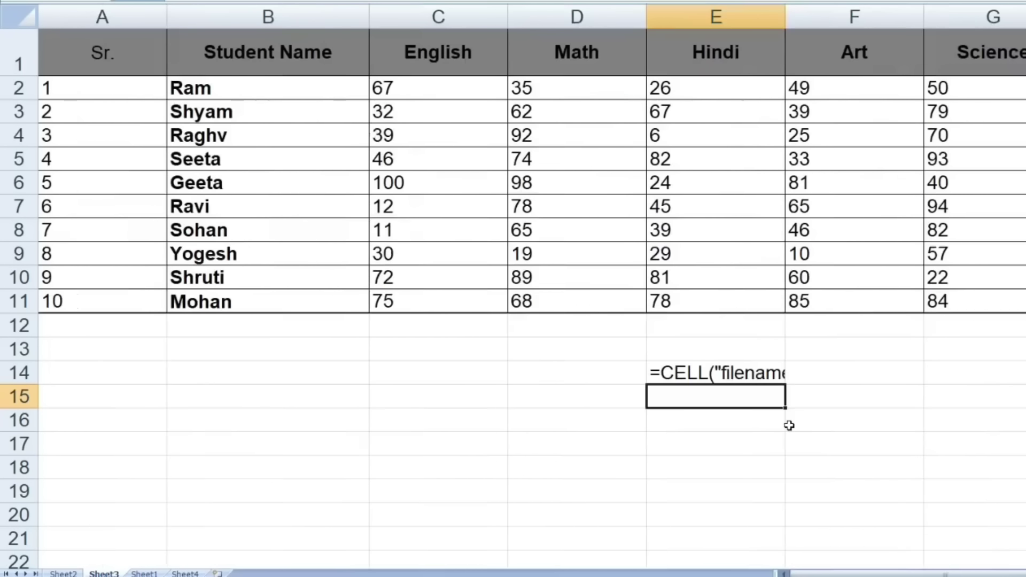
left_click_drag(833, 574, 909, 574)
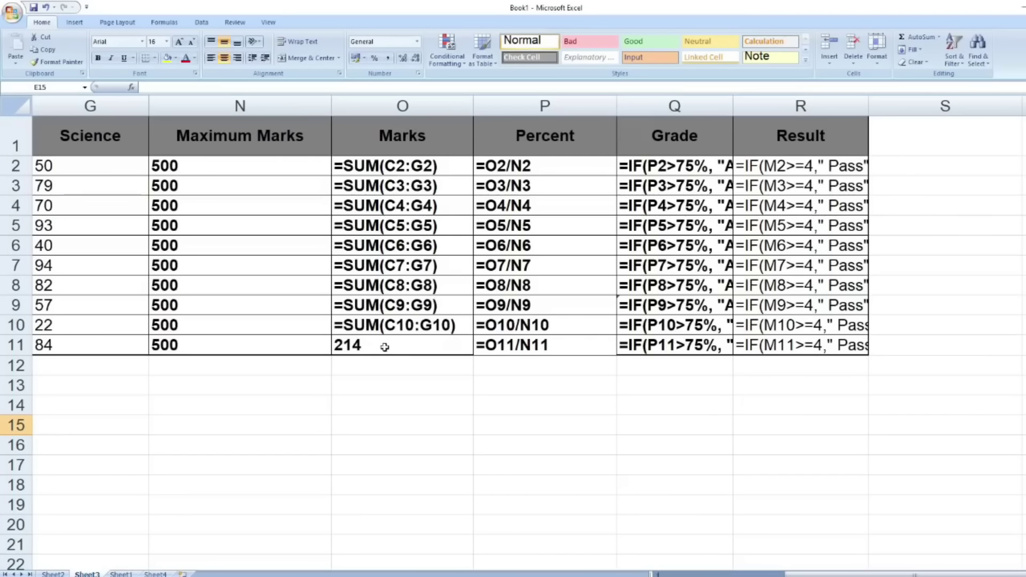
left_click_drag(734, 102, 790, 101)
left_click_drag(924, 109, 992, 109)
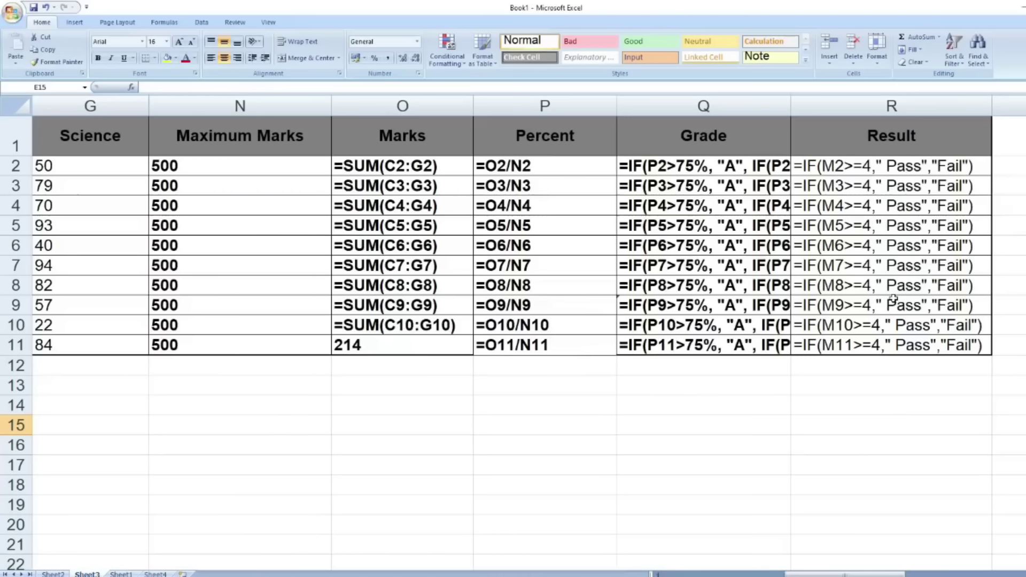
- Switch Sheet3 back to showing values and widen the English column so its header fits on one line
key("ctrl+grave")
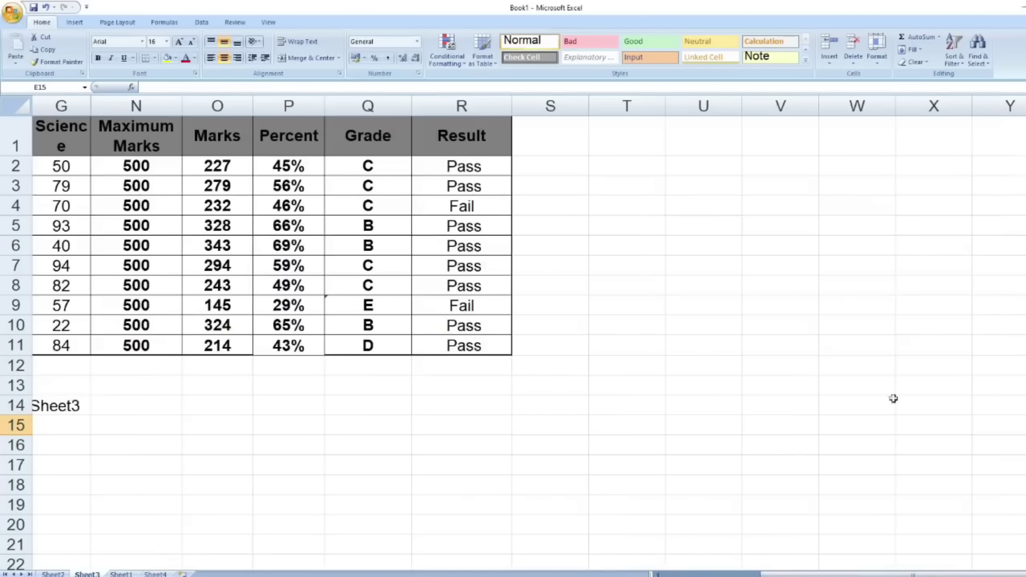
left_click(698, 575)
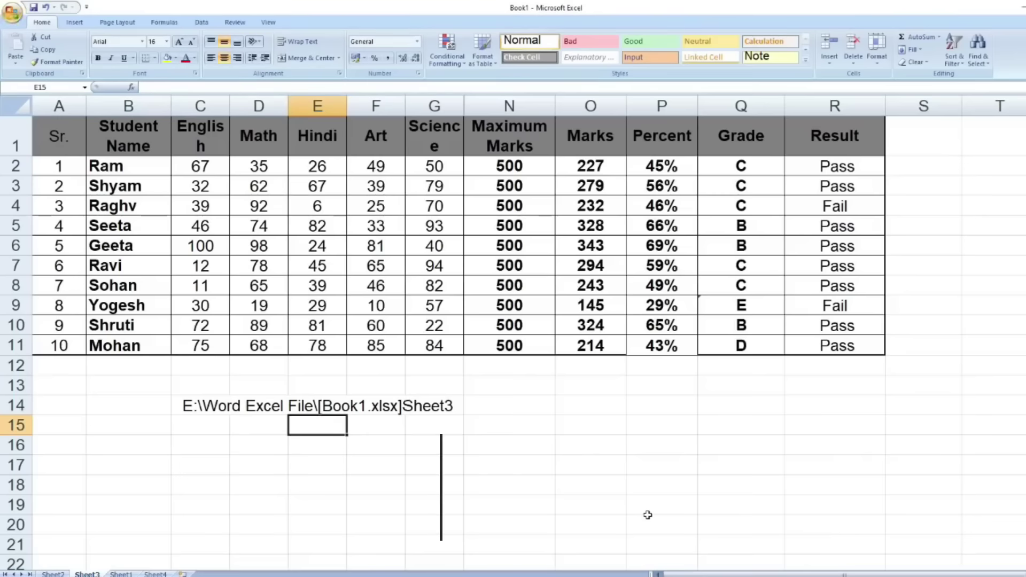
left_click_drag(230, 105, 252, 106)
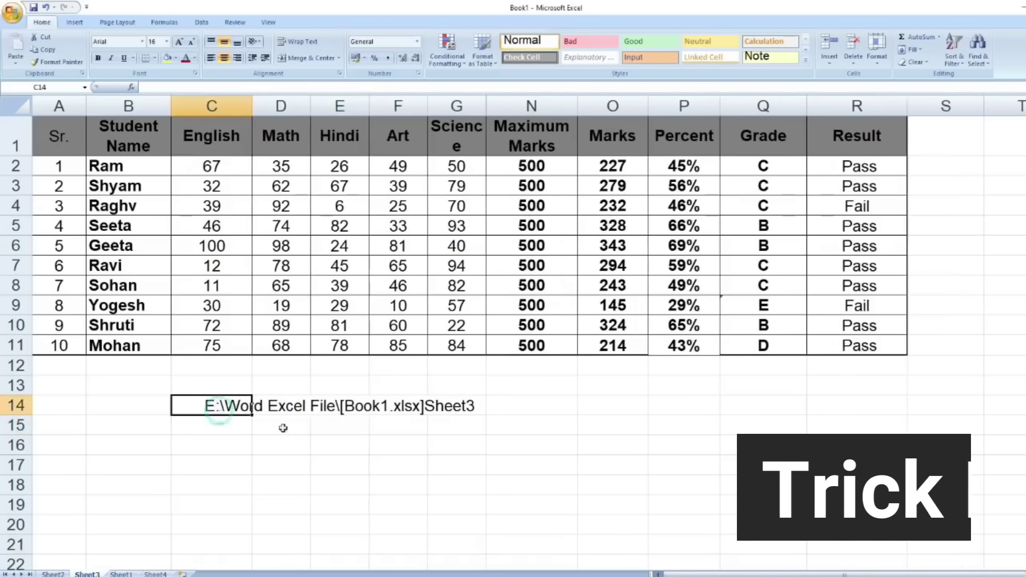
- Delete the file path formula from cell E14 and autofit the Science column to its header
left_click(342, 406)
key("Delete")
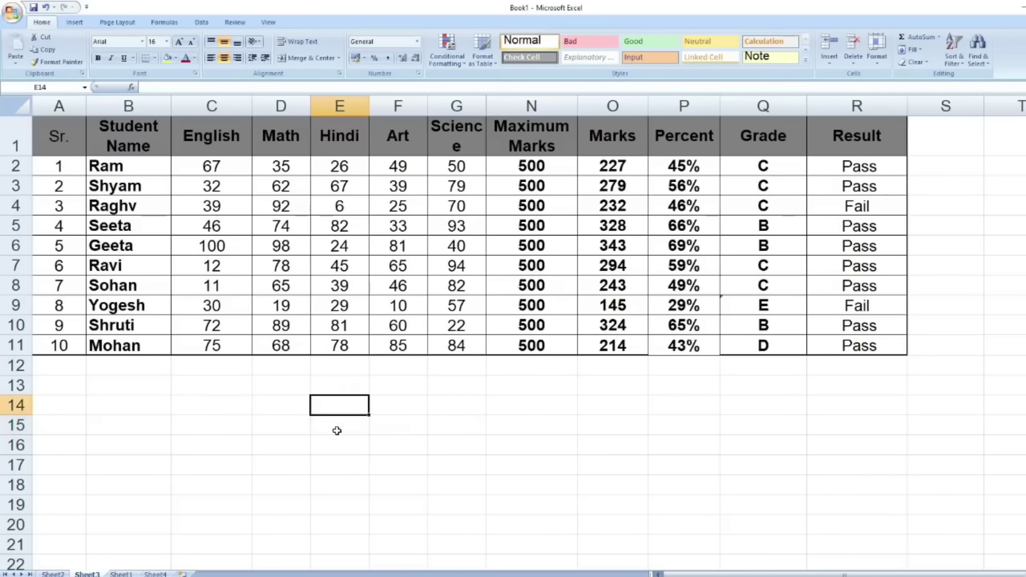
double_click(487, 106)
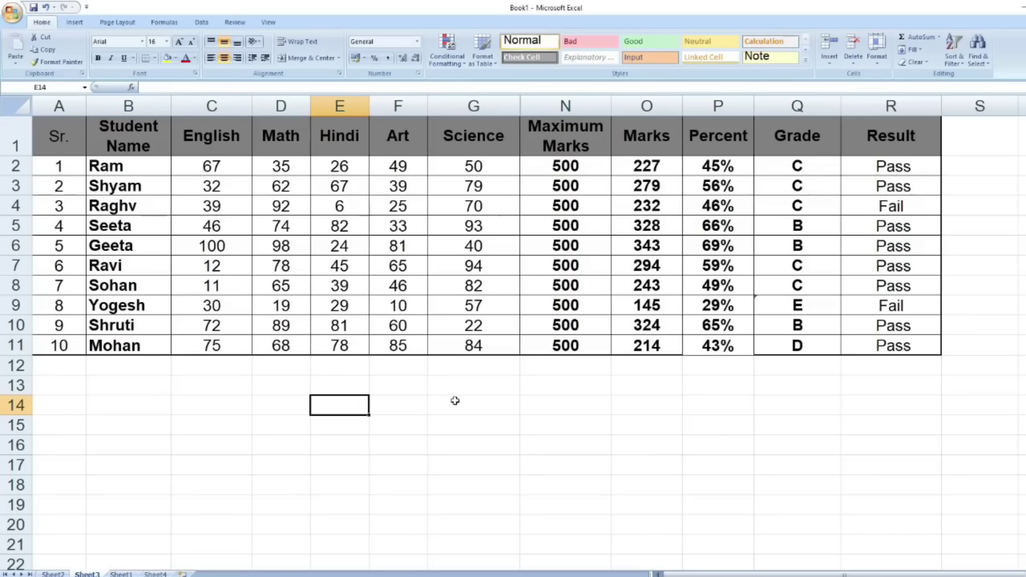
- Define the workbook-scope range name Eng for the English marks in C2:C11
left_click_drag(226, 165, 224, 347)
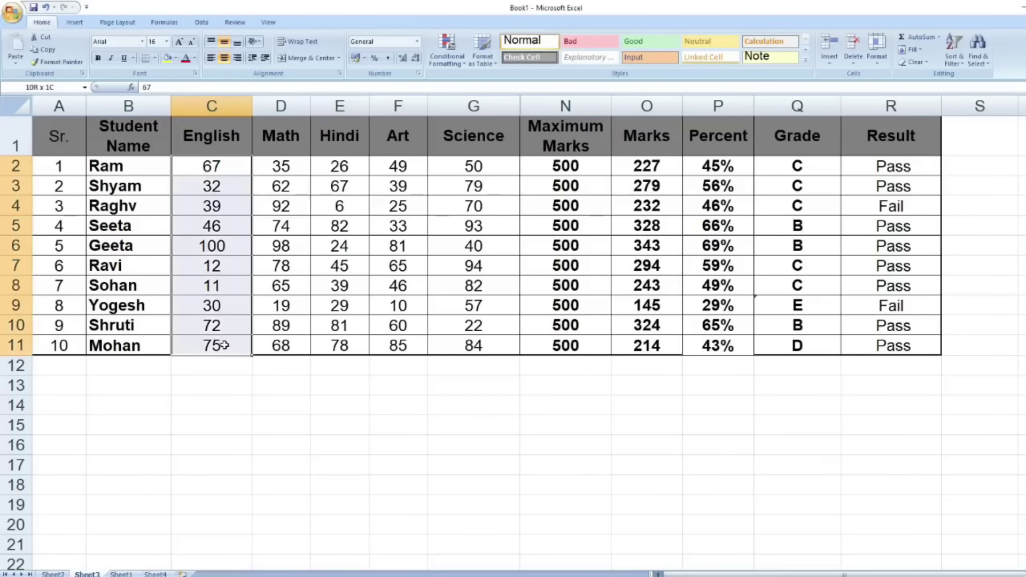
right_click(237, 225)
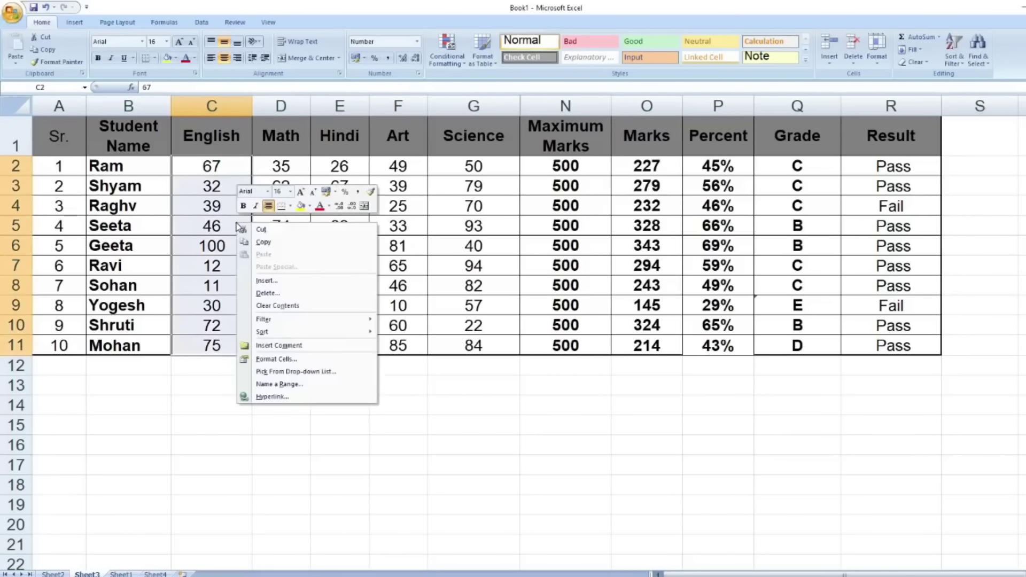
left_click(317, 385)
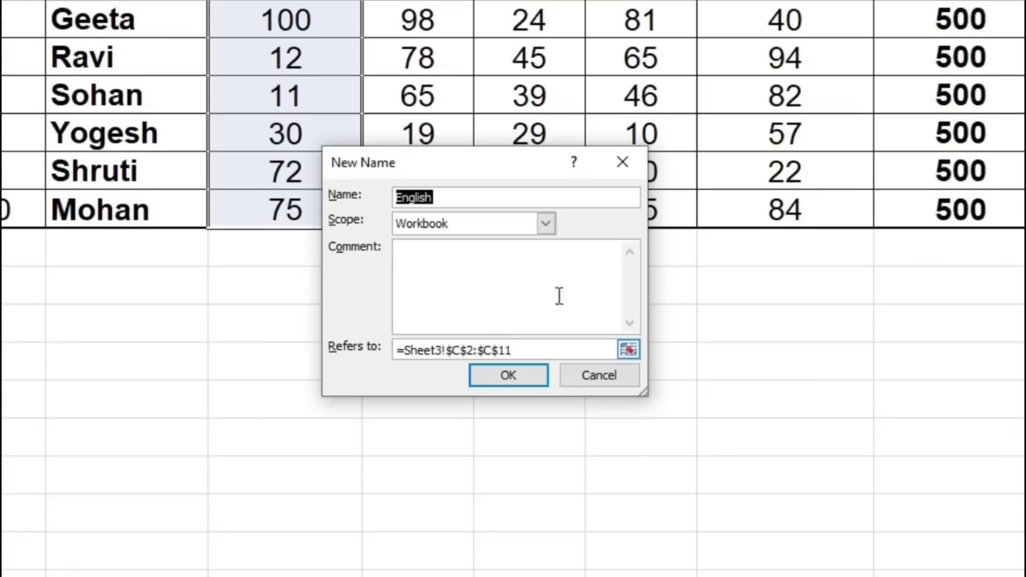
left_click(469, 197)
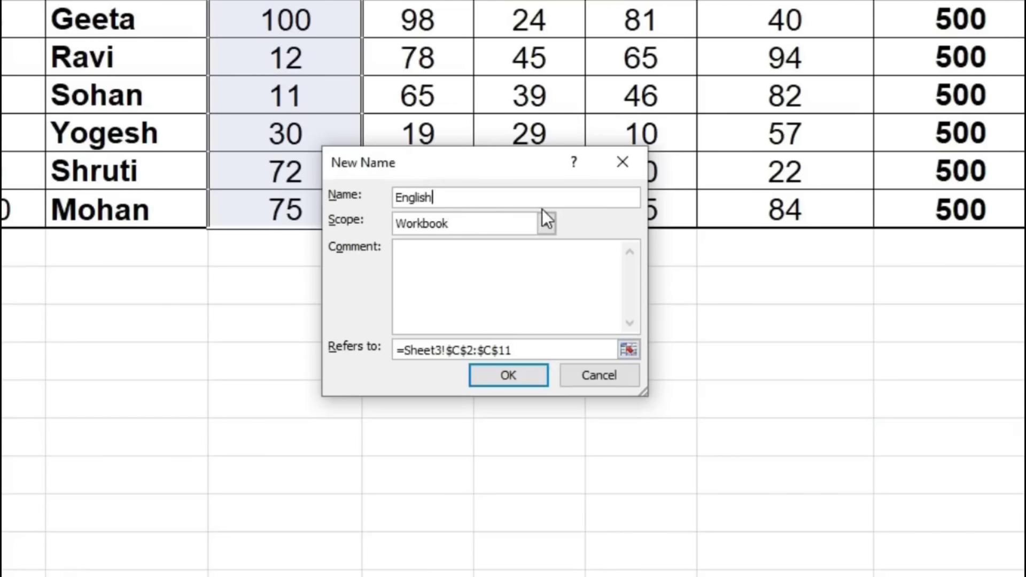
key("BackSpace")
key("BackSpace")
key("BackSpace")
key("BackSpace")
left_click(521, 382)
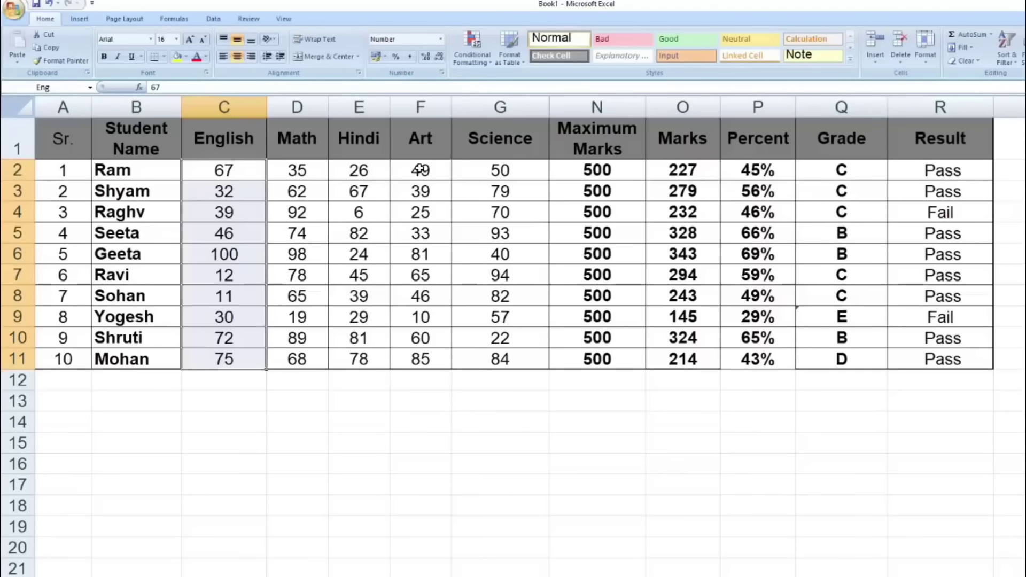
- Define the workbook-scope range name Art for the Art marks in F2:F11
left_click_drag(421, 168, 421, 360)
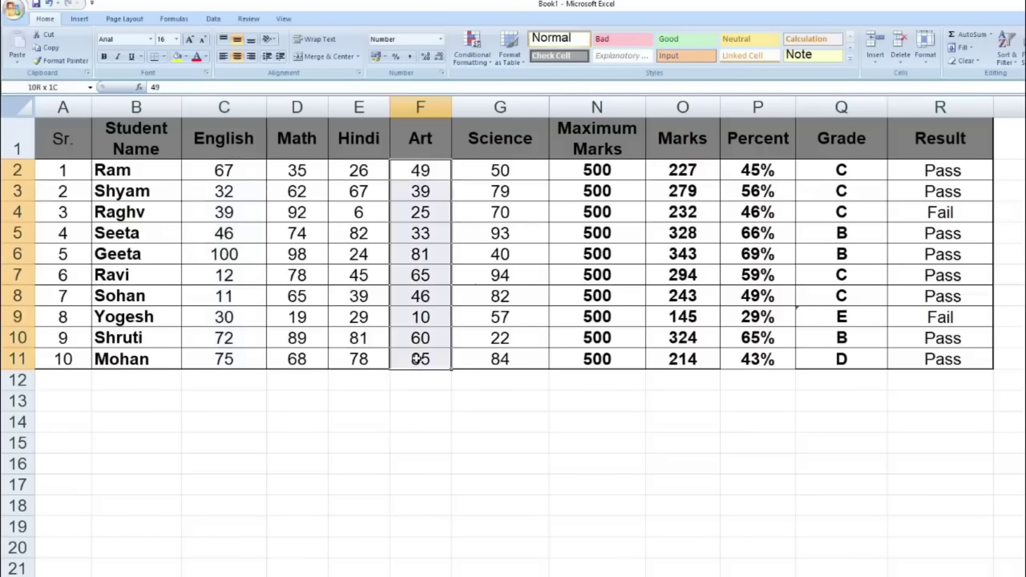
right_click(426, 306)
left_click(441, 478)
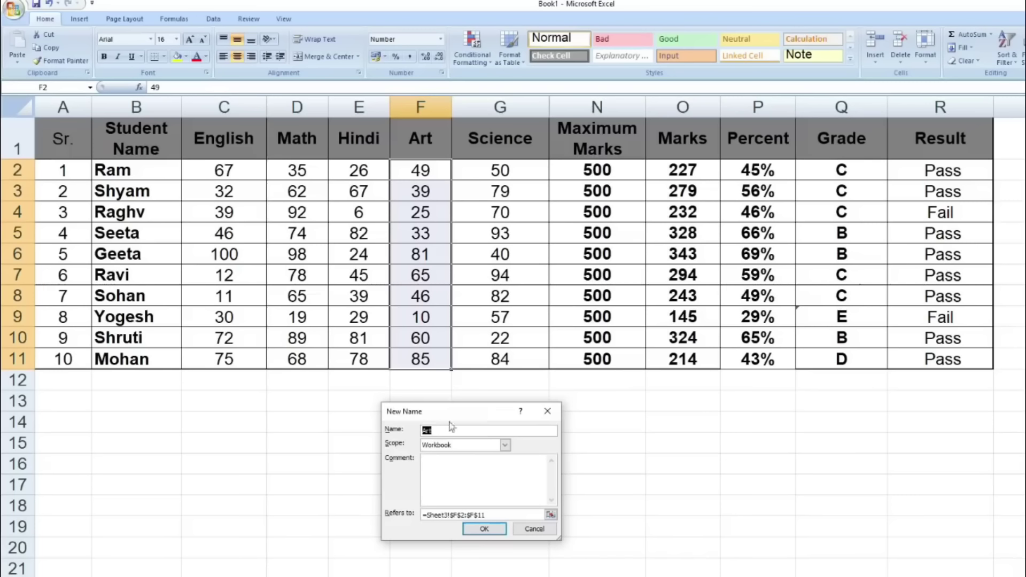
left_click(484, 529)
- Define the workbook-scope range name Mt for the Math marks in D2:D11
left_click_drag(299, 170, 297, 361)
right_click(303, 310)
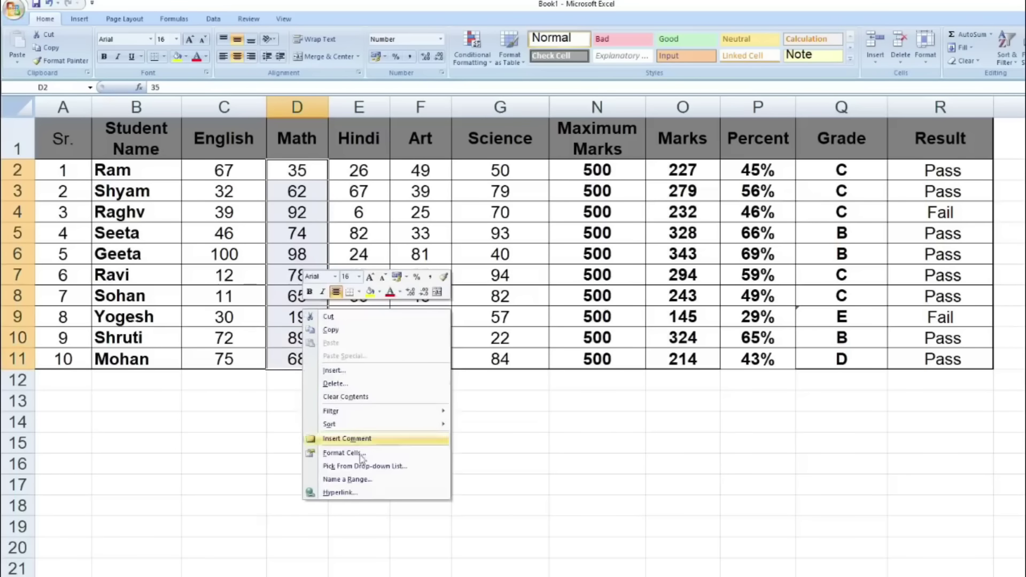
left_click(362, 479)
type("Ma")
key("BackSpace")
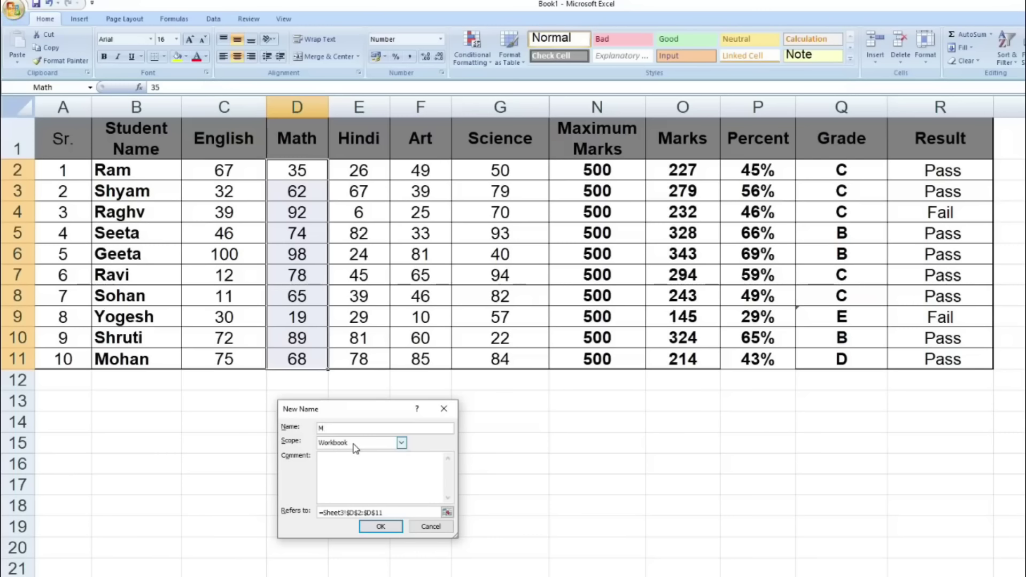
type("t")
left_click(381, 527)
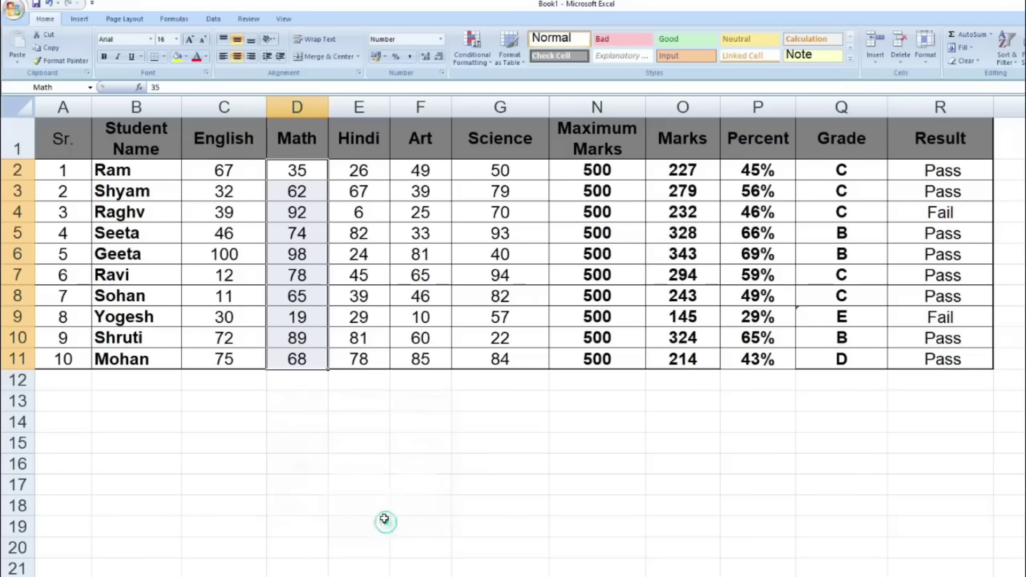
- Total the English through Math marks in cell E15 using the range names, with =SUM(Eng:Math)
left_click(369, 446)
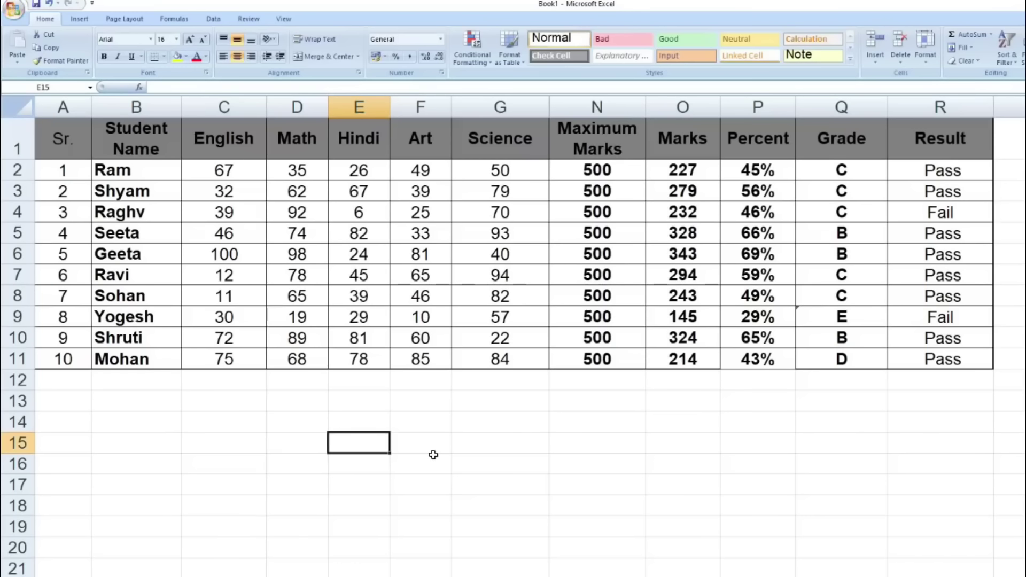
type("=sum(")
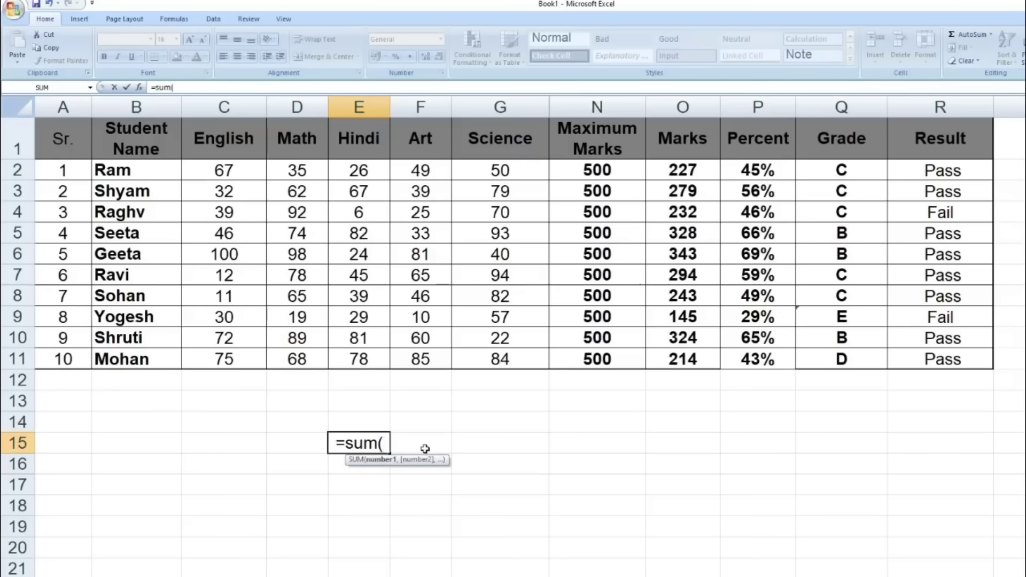
type("En")
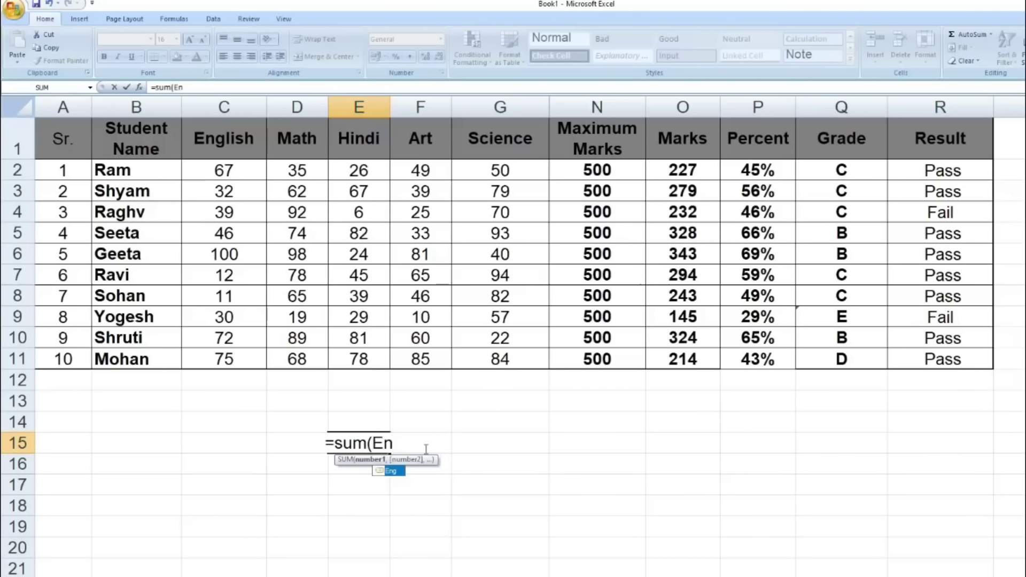
double_click(394, 470)
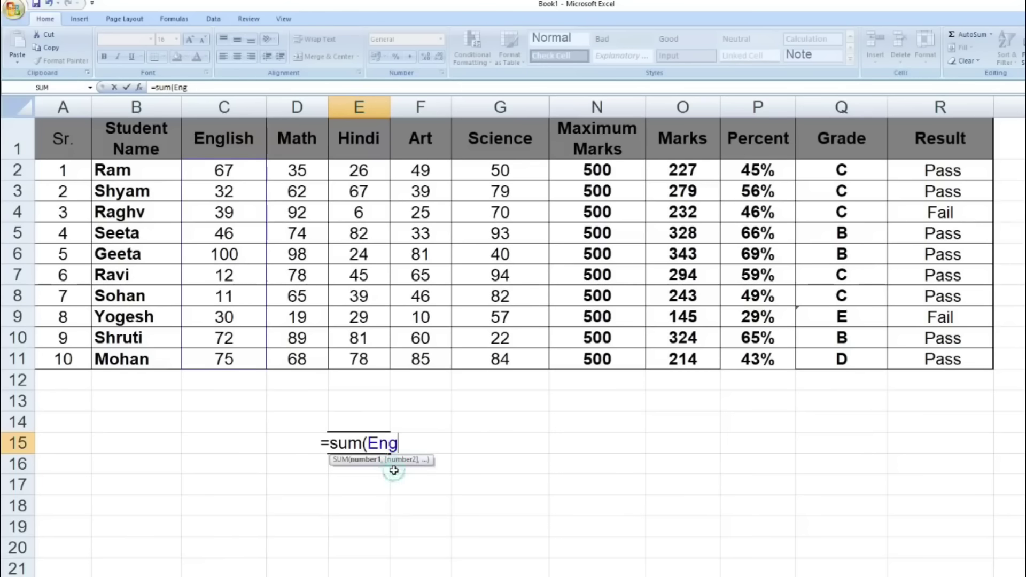
type(":")
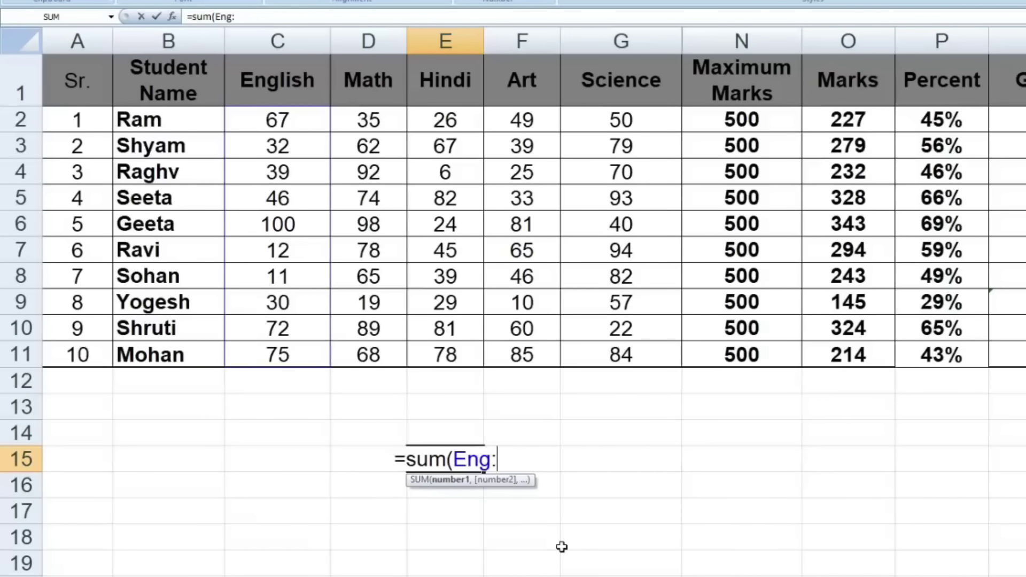
type("Ma")
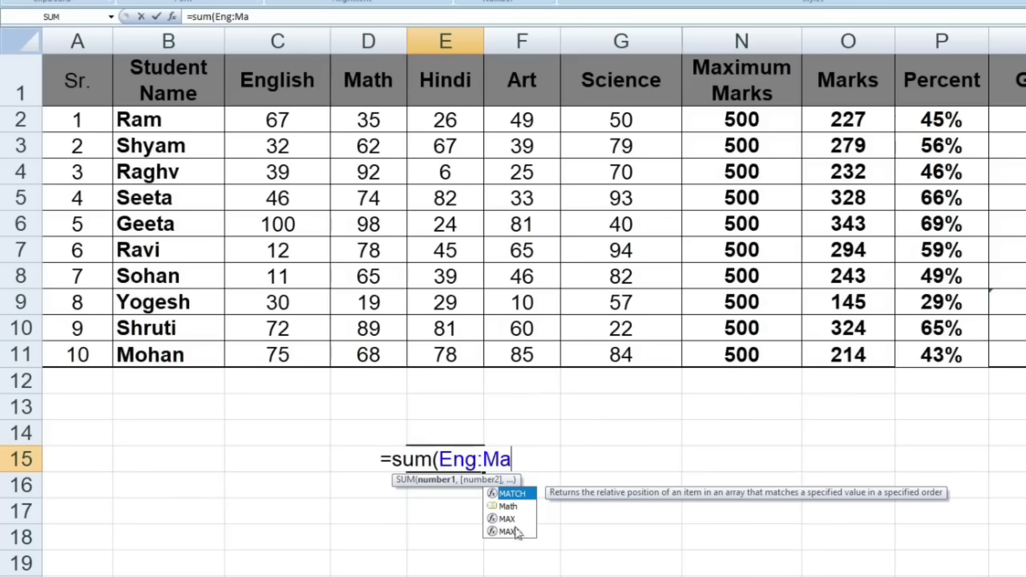
double_click(520, 508)
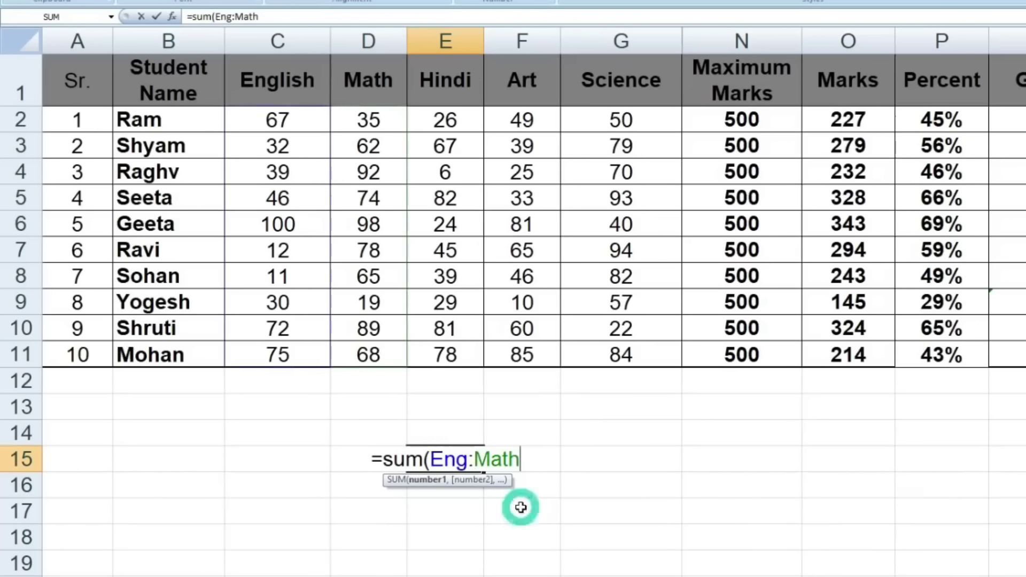
type(")")
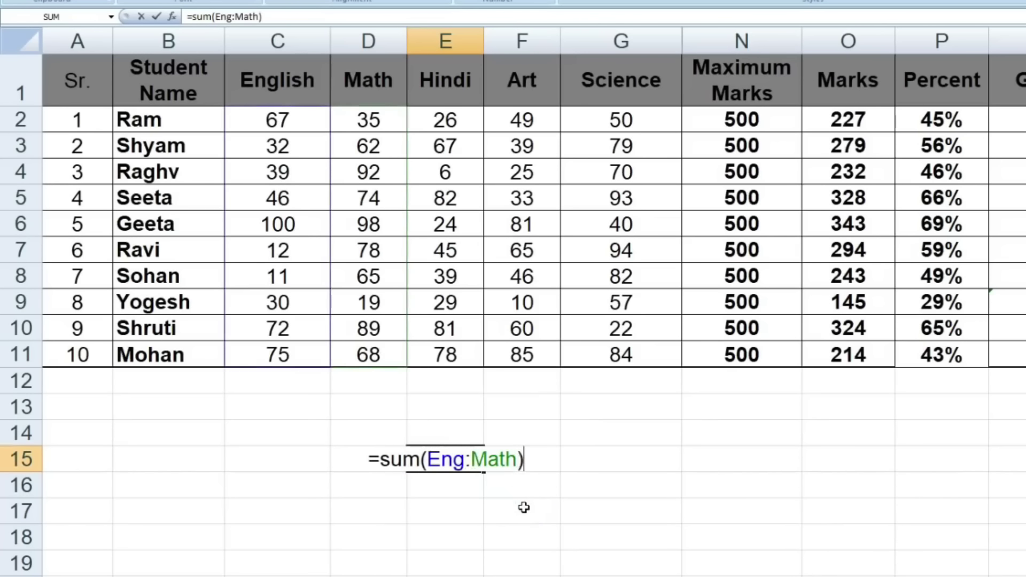
key("Return")
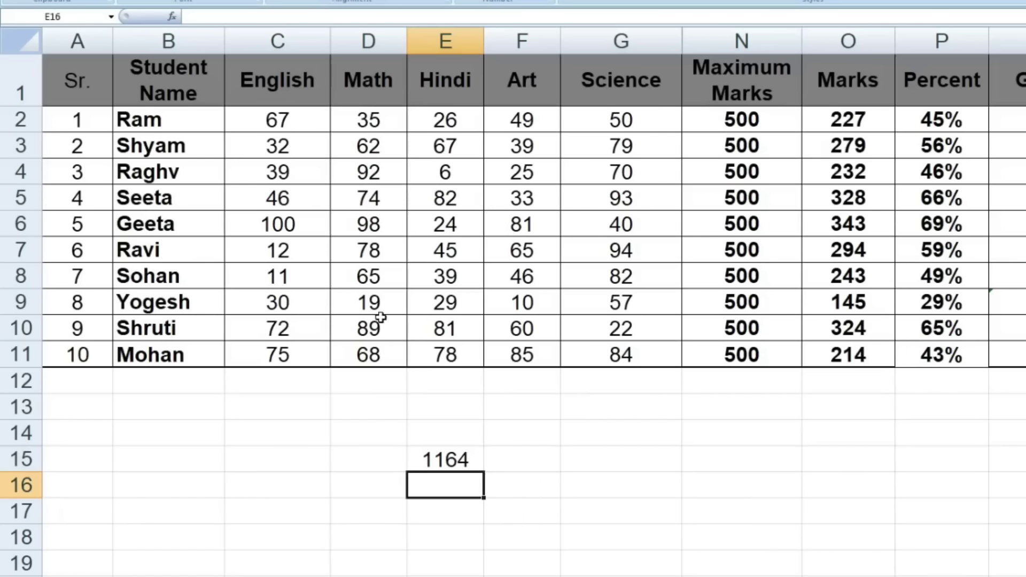
- Total the English marks in C12 with =SUM(Eng) and the Math marks in D12 with =SUM(Math)
left_click(271, 379)
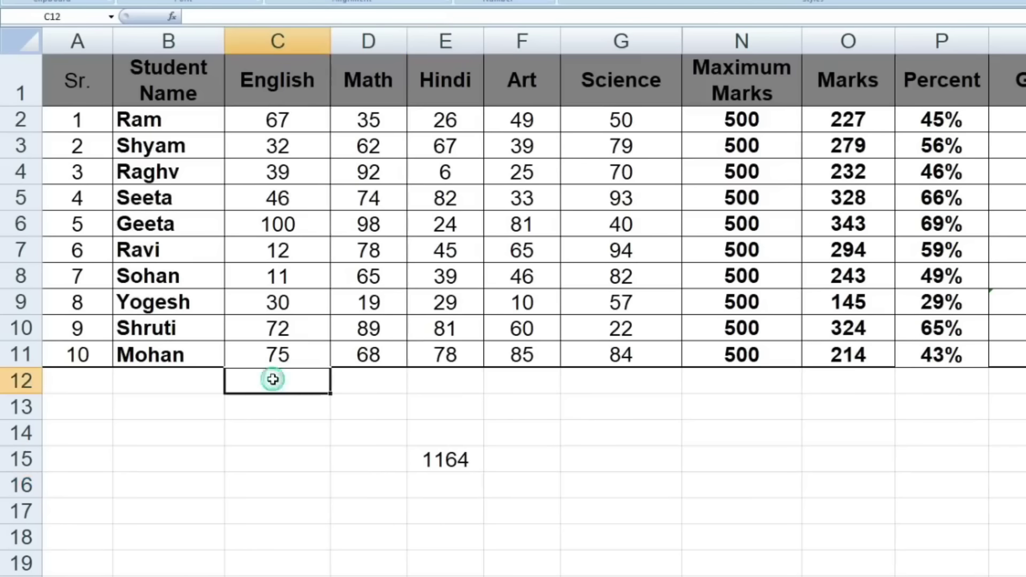
type("=SUM(English)")
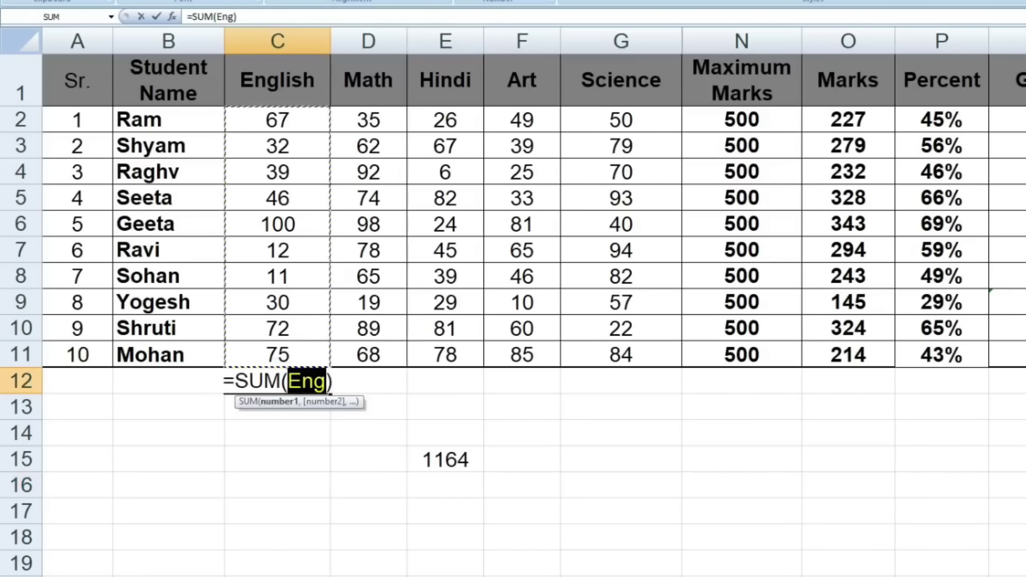
key("Return")
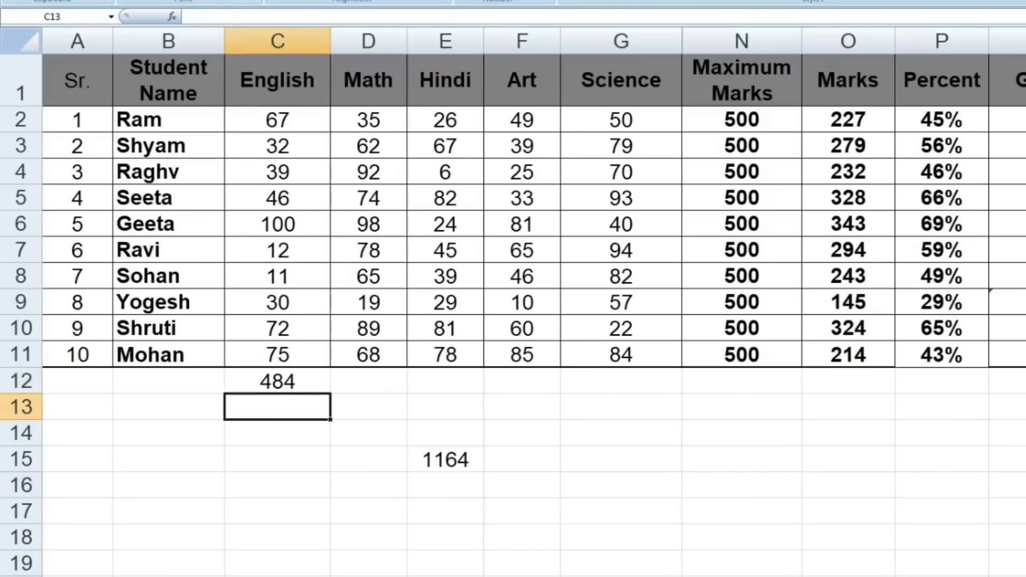
left_click(386, 374)
type("=SUM(Math)")
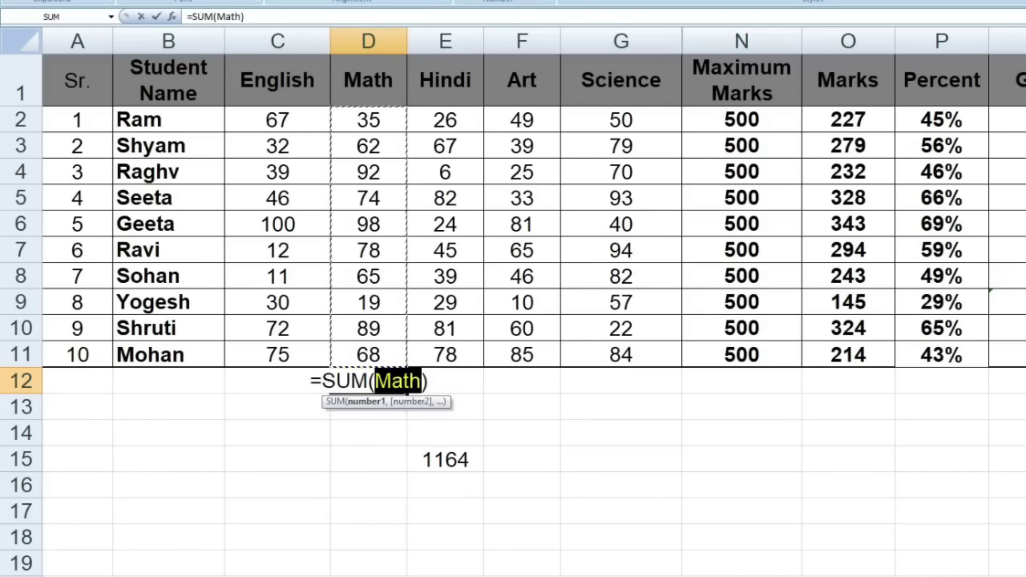
key("Return")
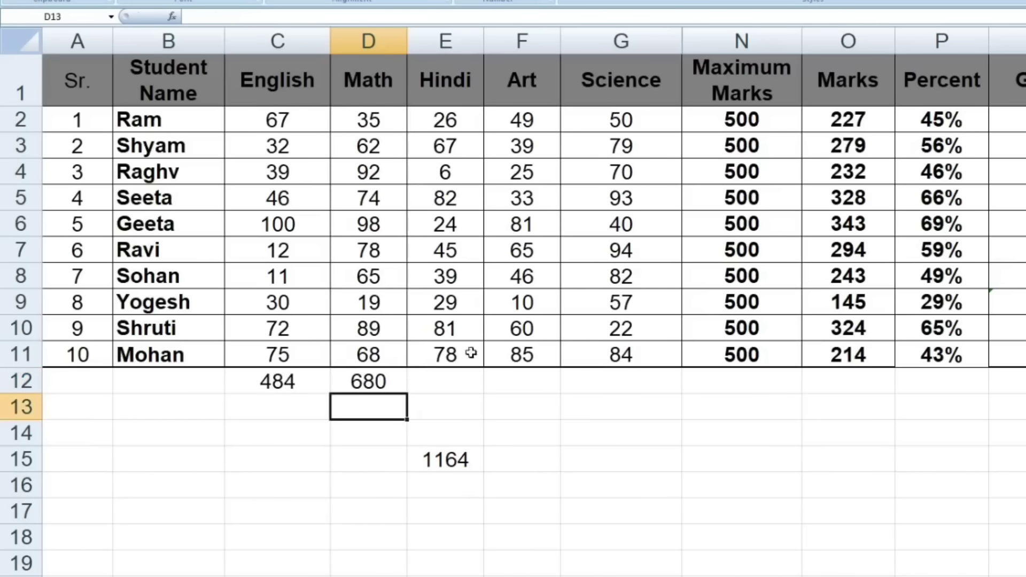
- Add the two subject totals in D13 with =C12+D12 and clear all the trial sums below the table
type("=")
left_click(324, 382)
type("+")
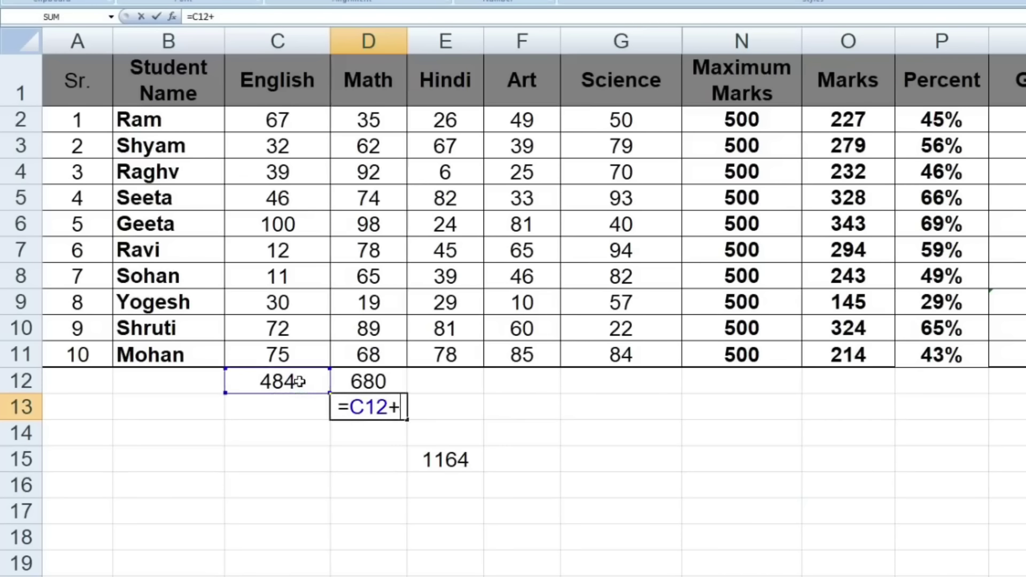
left_click(360, 380)
key("Return")
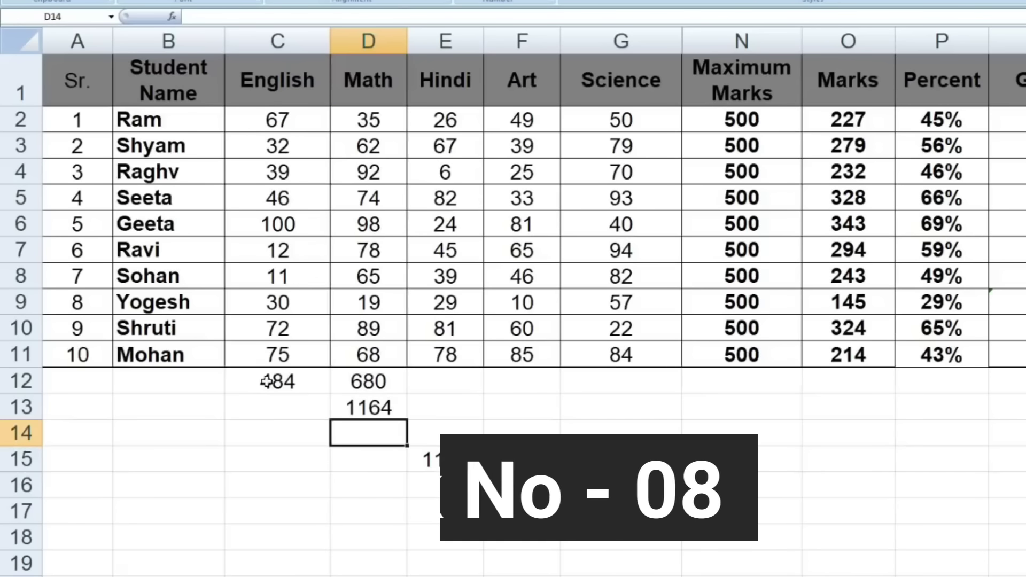
left_click_drag(267, 381, 522, 484)
key("Delete")
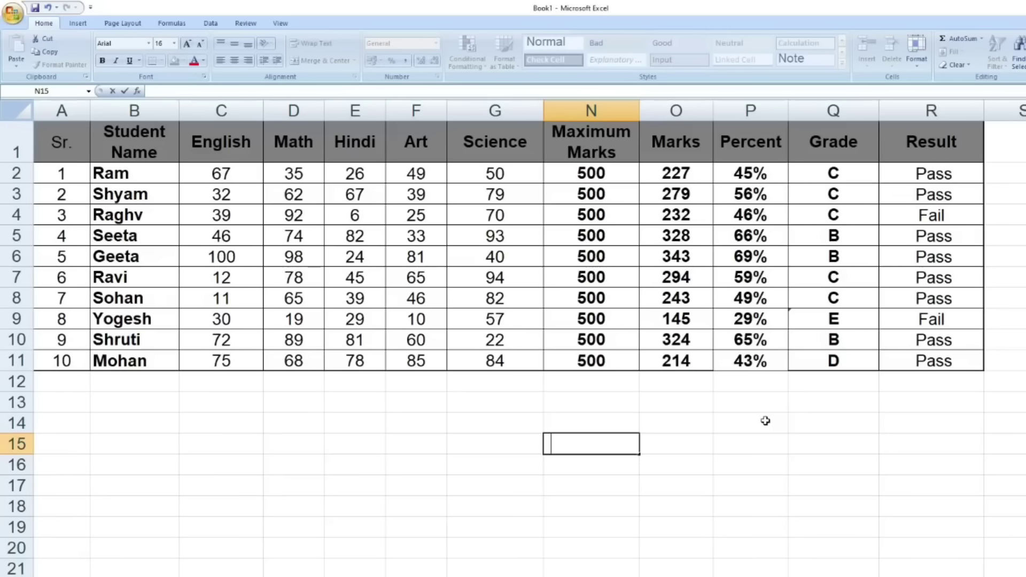
- Select only the formula cells in the marks table A1:R11 with Go To Special and colour their text red
left_click_drag(979, 149, 51, 362)
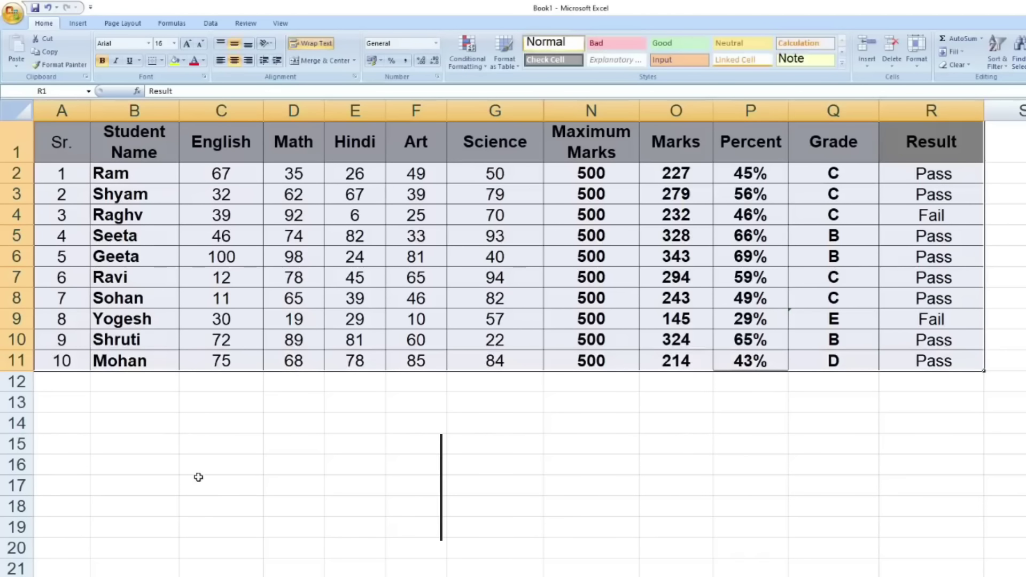
key("F5")
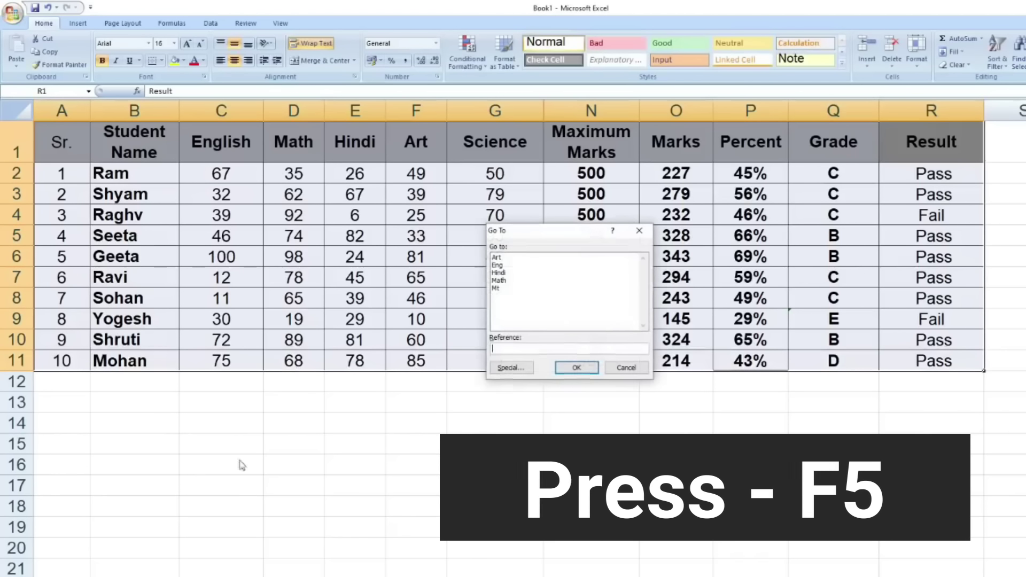
left_click(513, 369)
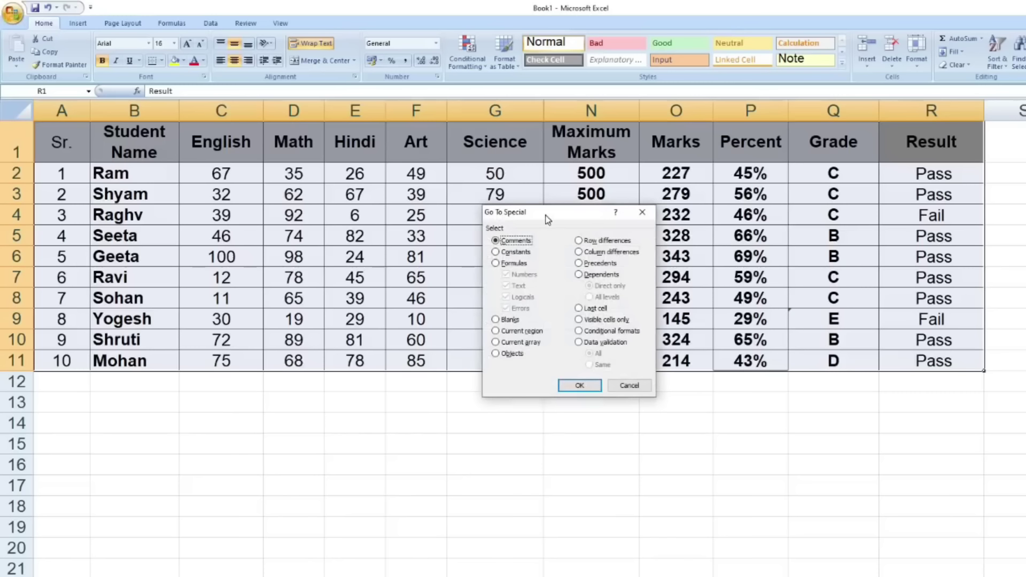
left_click(495, 263)
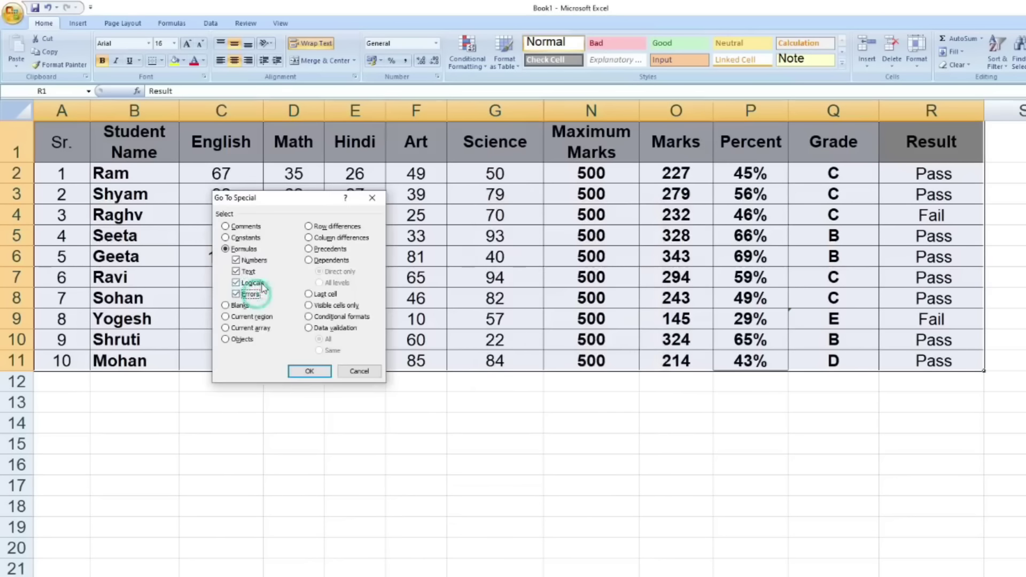
left_click(261, 284)
left_click(251, 294)
left_click(319, 372)
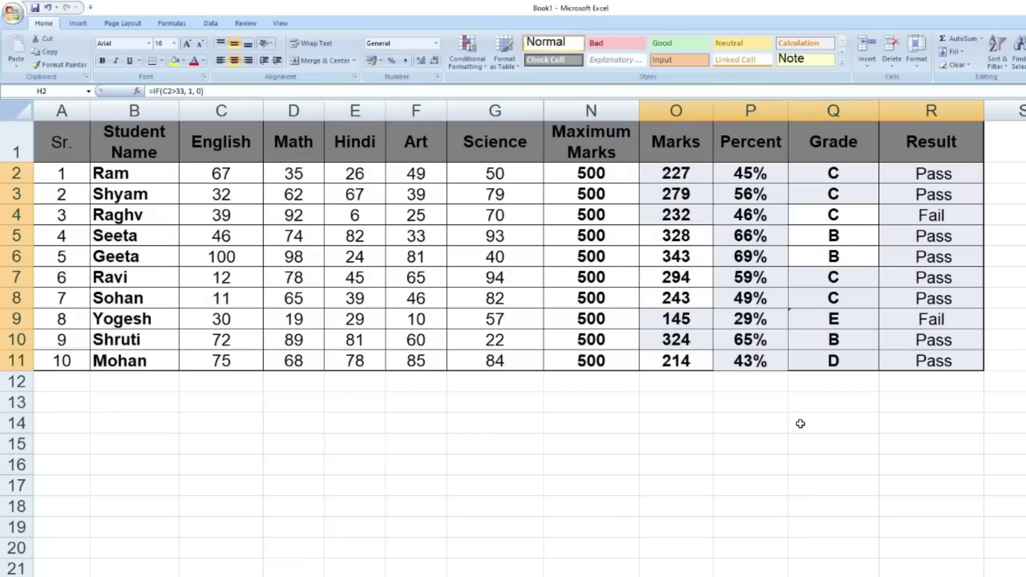
left_click(194, 61)
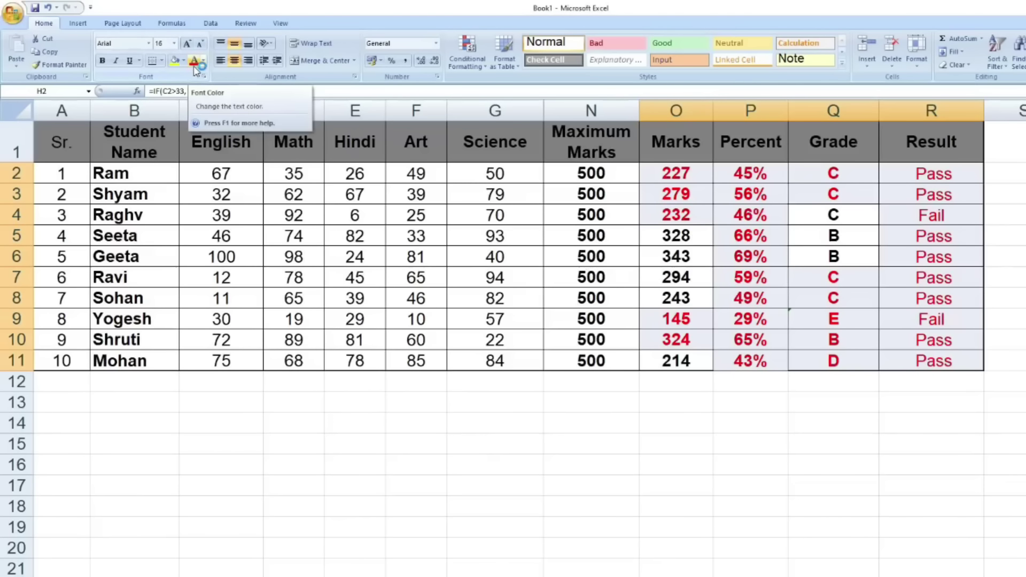
- Show the sheet's formulas to check them against the red cells, and switch back to values
left_click(660, 464)
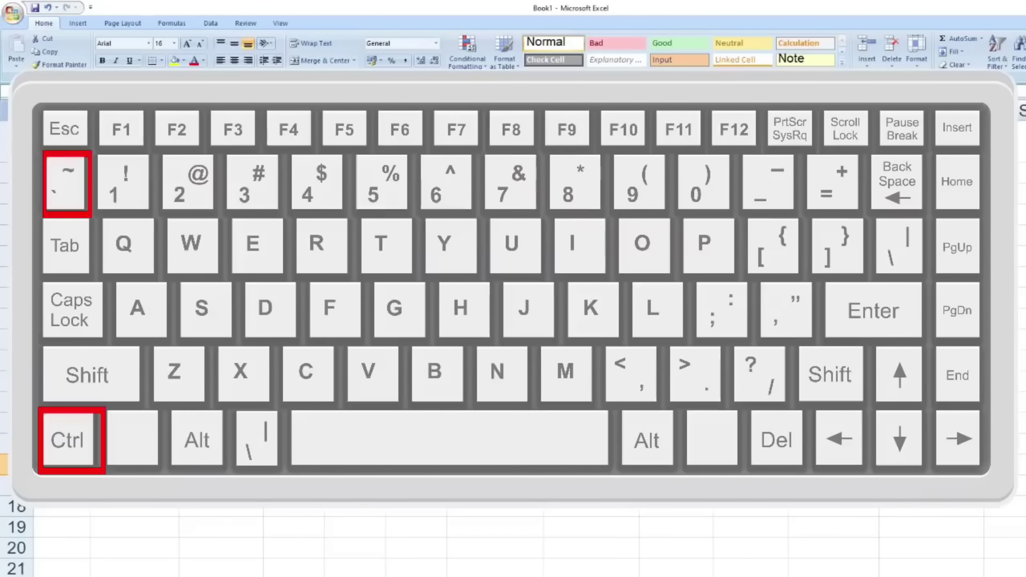
key("ctrl+grave")
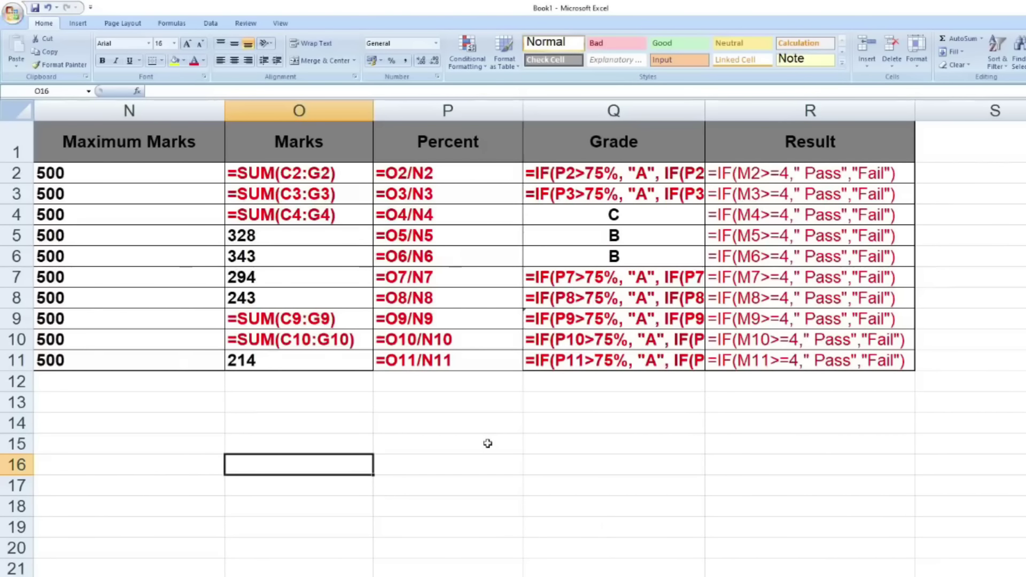
key("ctrl+grave")
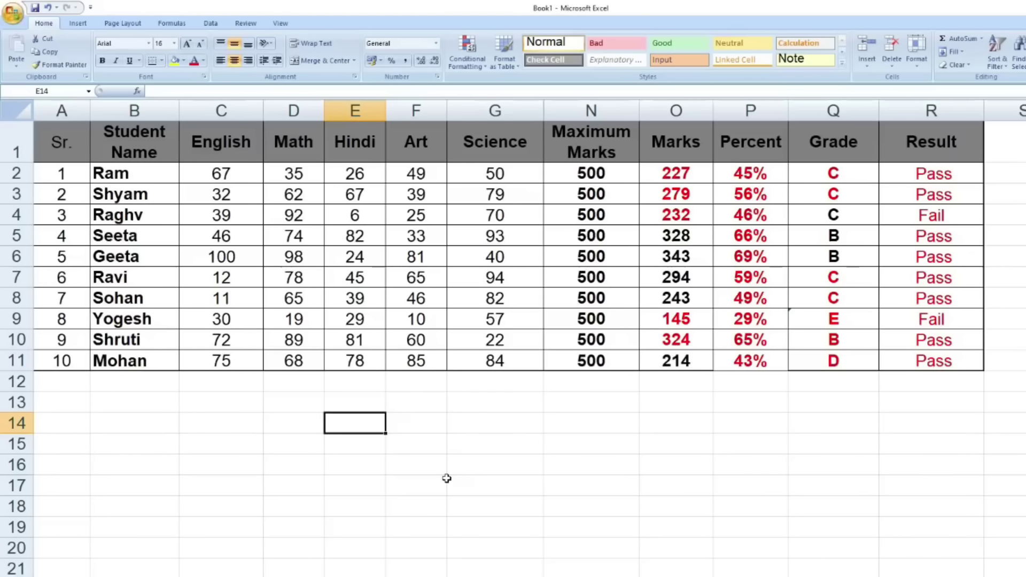
- Start a VLOOKUP formula in E14 and insert its argument names lookup_value, table_array, col_index_num and range_lookup as placeholders
type("=")
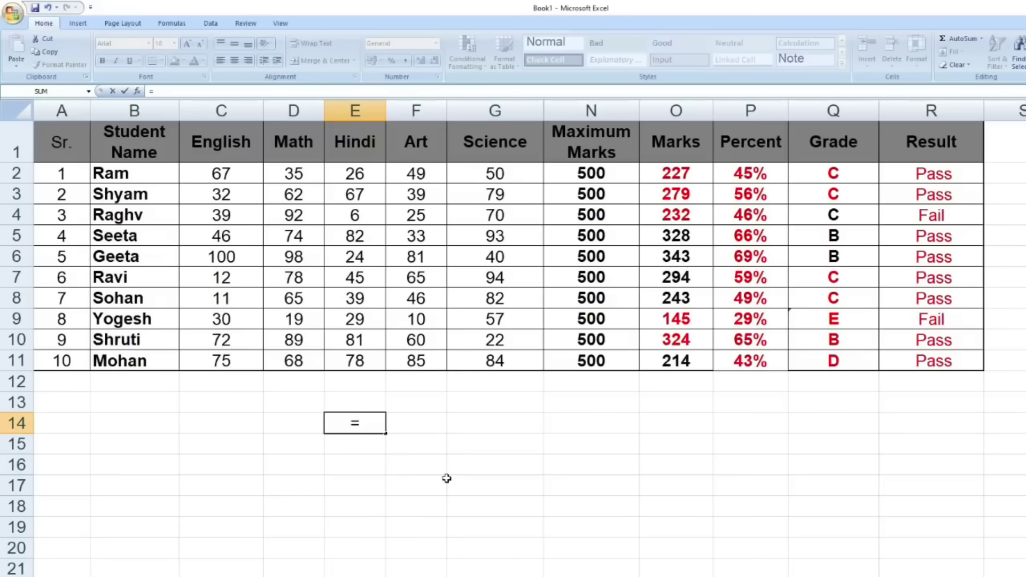
type("vloo")
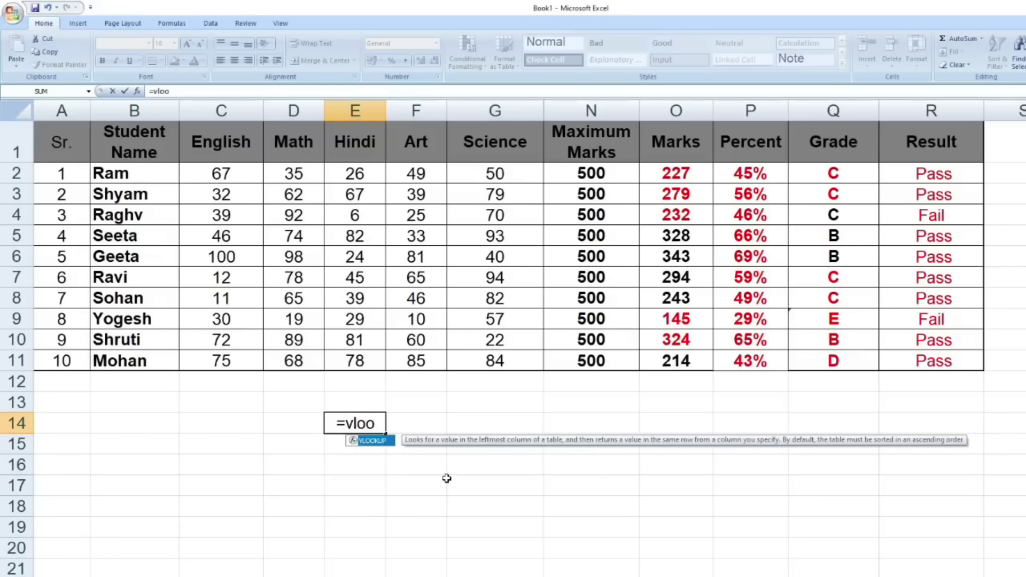
double_click(374, 442)
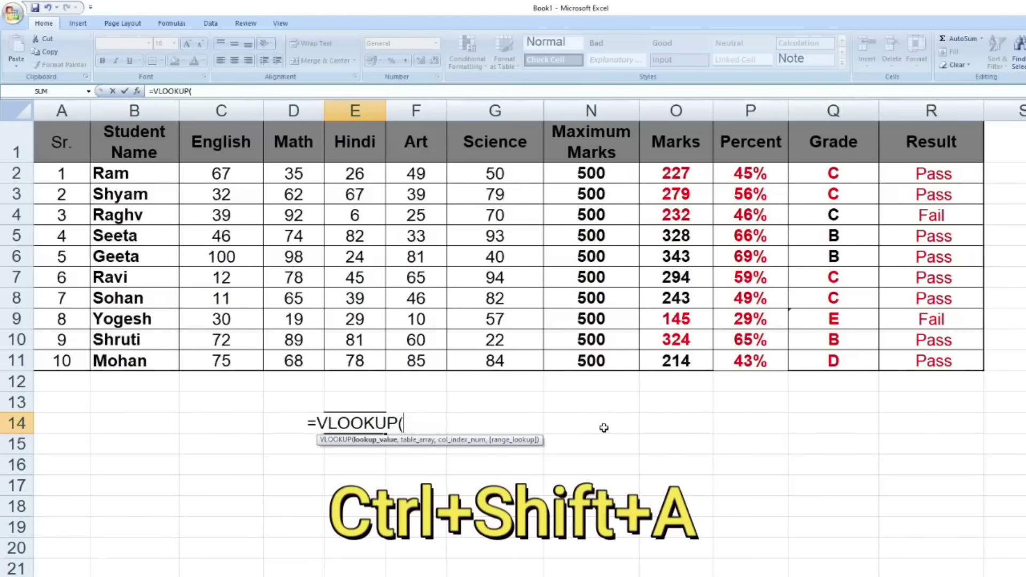
key("ctrl+shift+a")
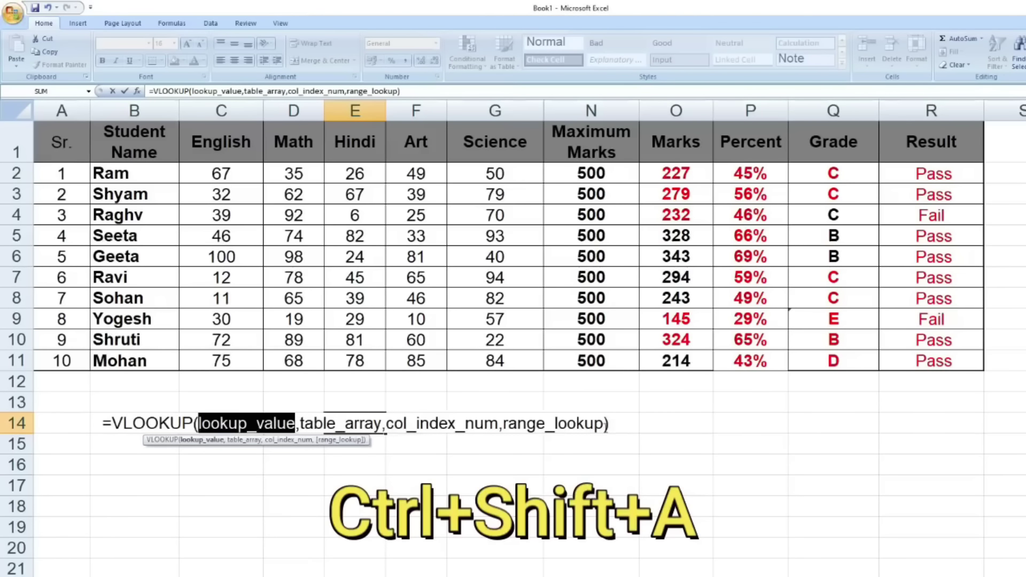
left_click_drag(102, 423, 651, 435)
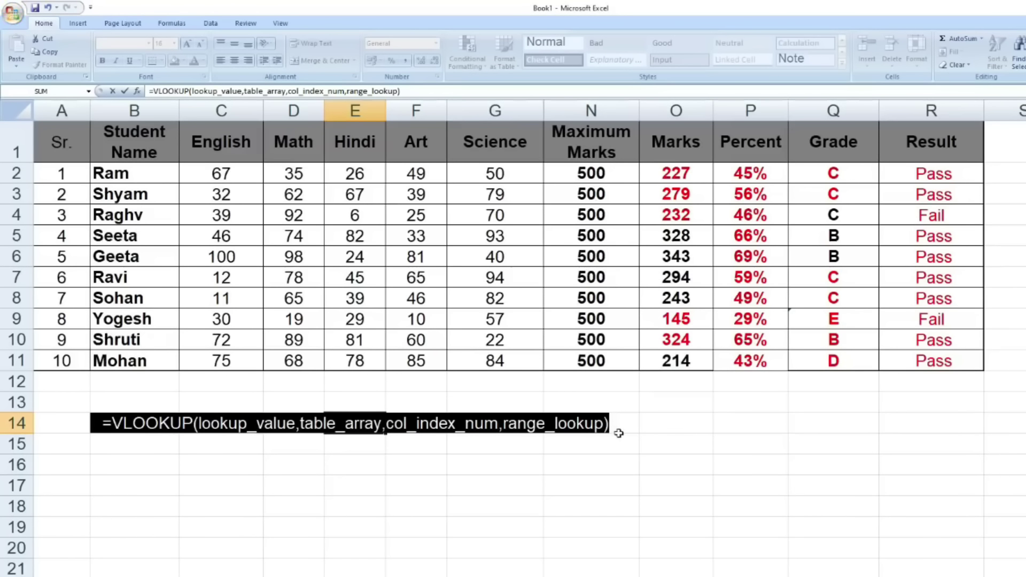
left_click(586, 430)
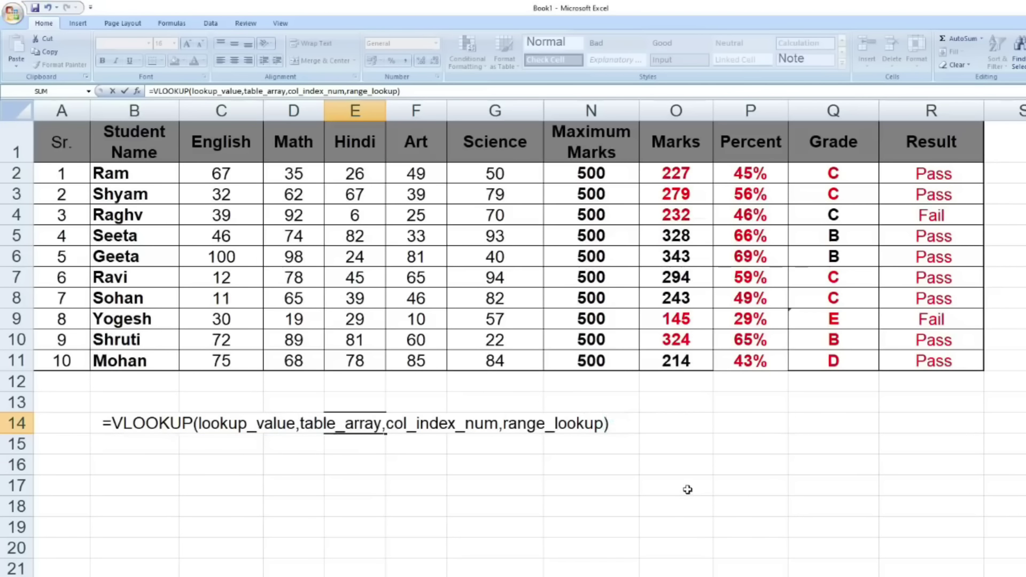
- Undo the VLOOKUP entry in E14 and start an IF formula there with placeholders logical_test, value_if_true and value_if_false
key("Return")
key("ctrl+z")
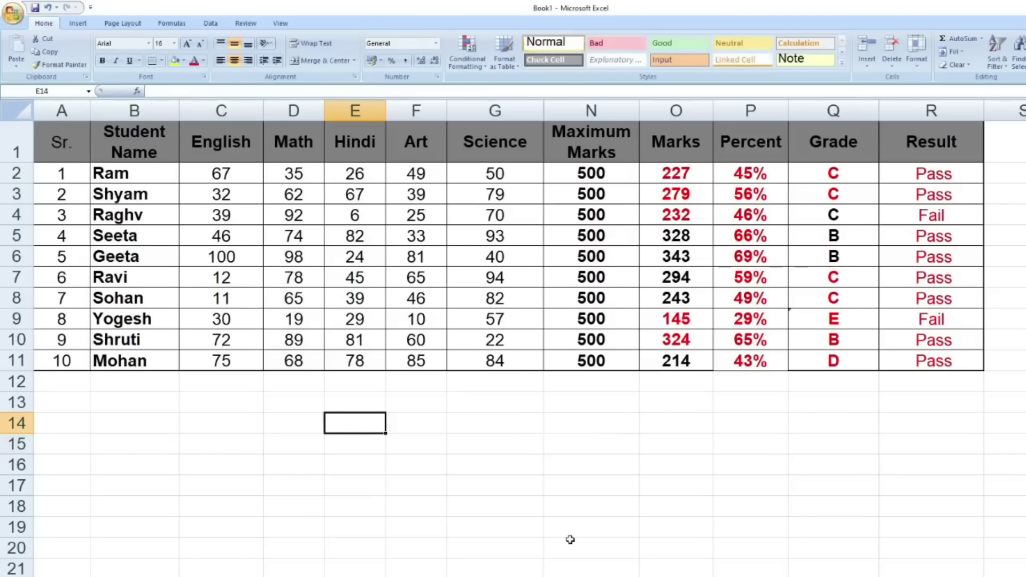
key("F2")
type("=")
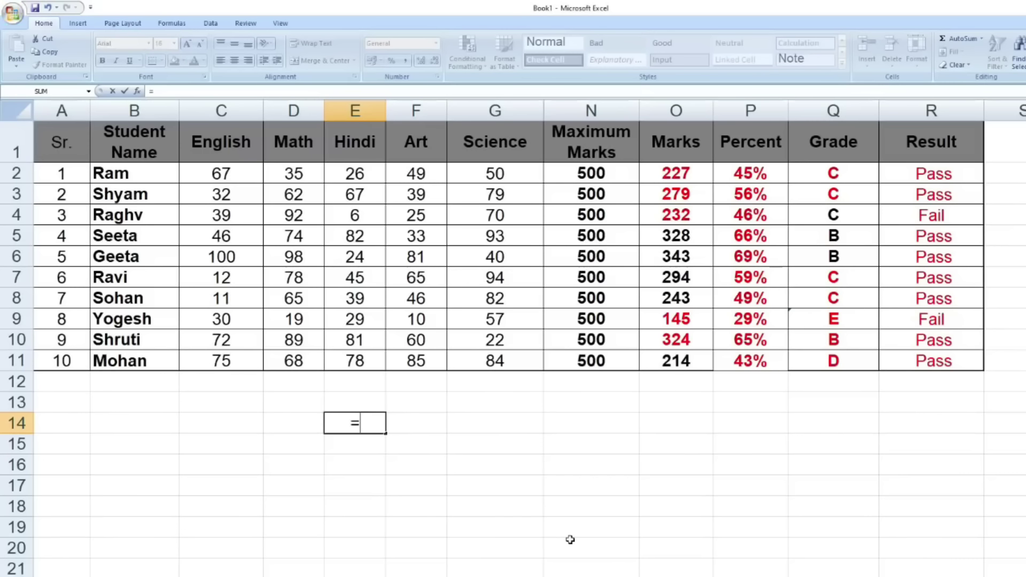
type("if(")
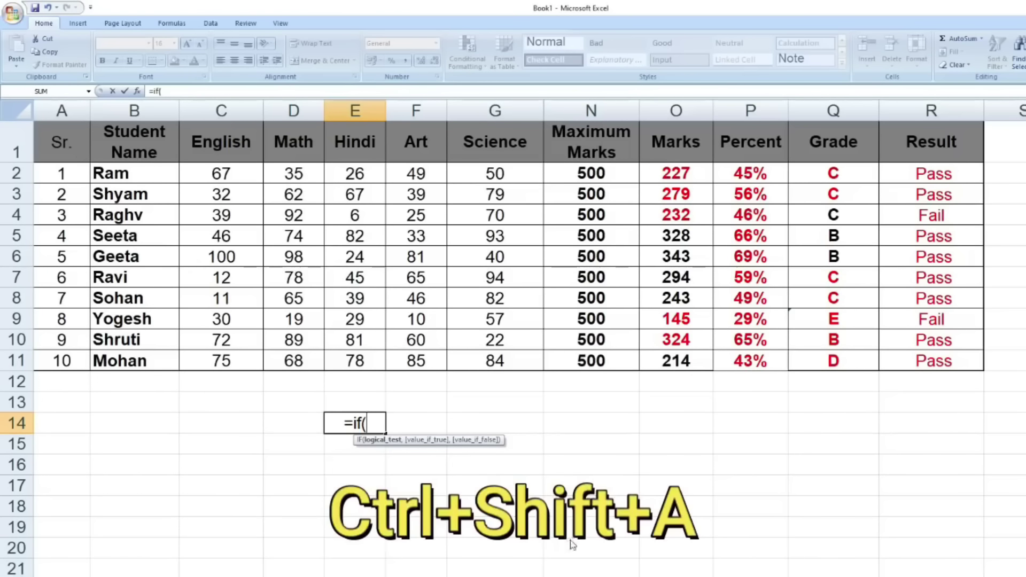
key("ctrl+shift+a")
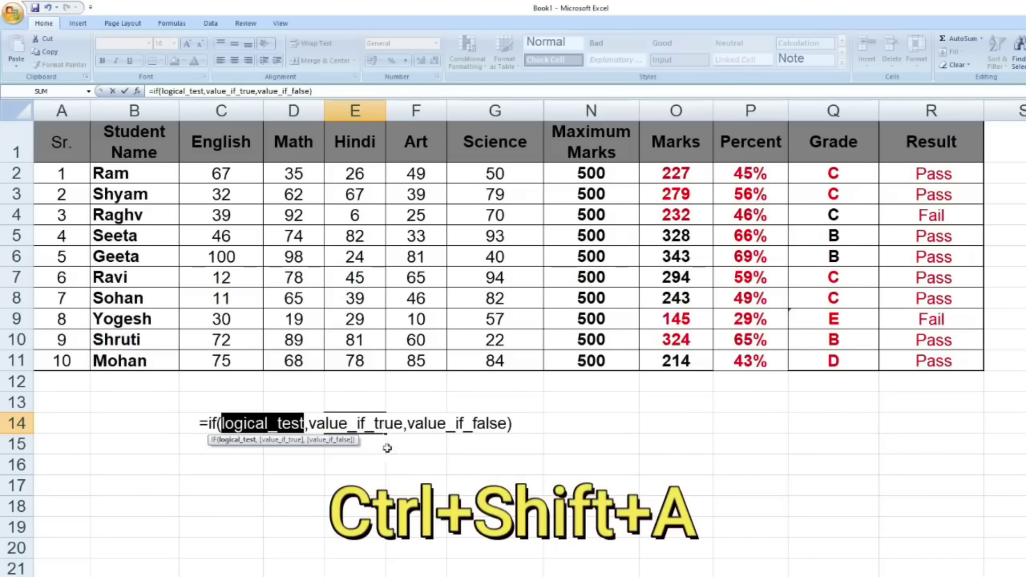
left_click(526, 422)
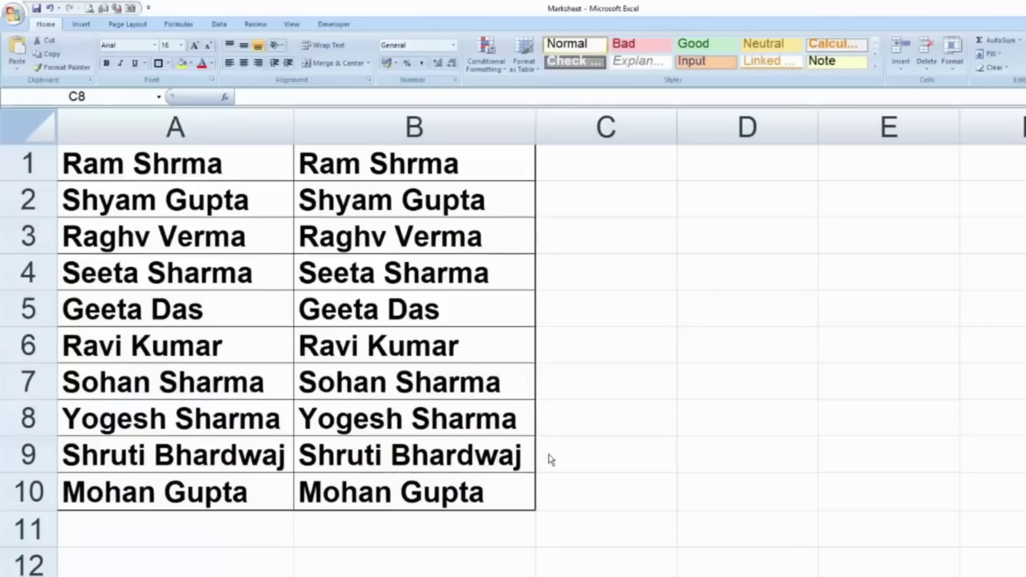
- Keep only the first names in A1:A10 by replacing every space followed by the * wildcard with nothing
left_click(553, 460)
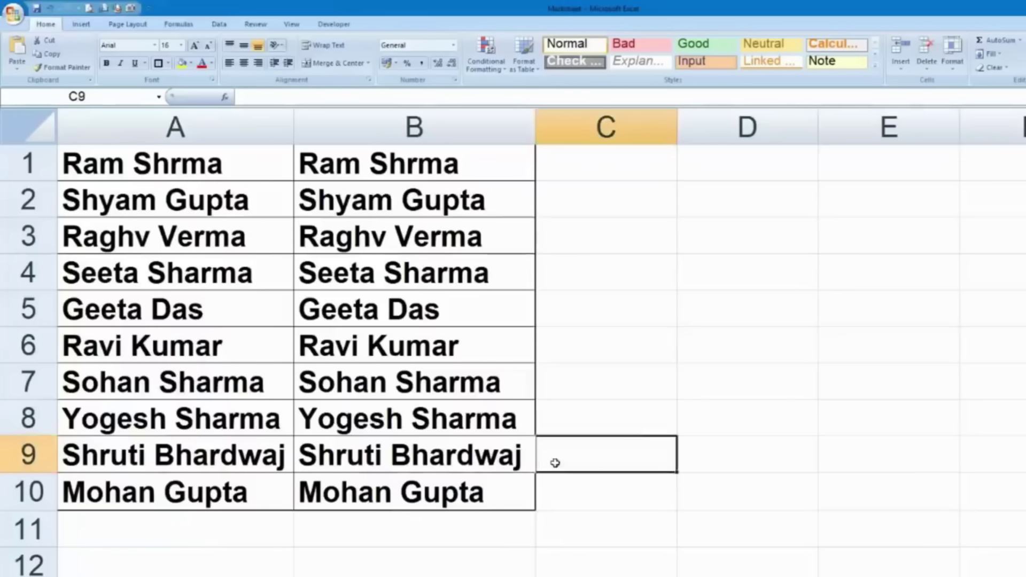
left_click_drag(211, 166, 206, 489)
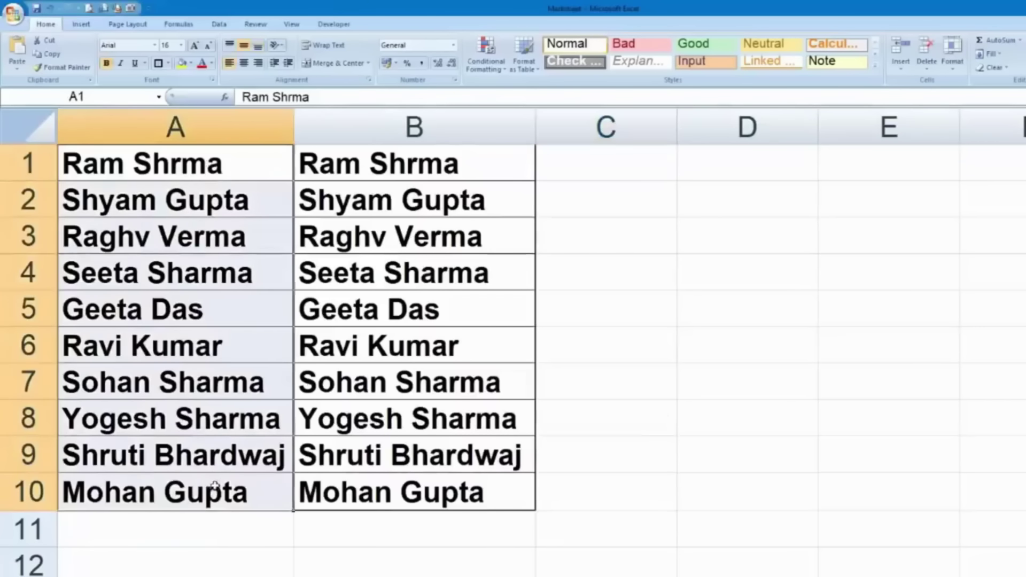
key("ctrl+f")
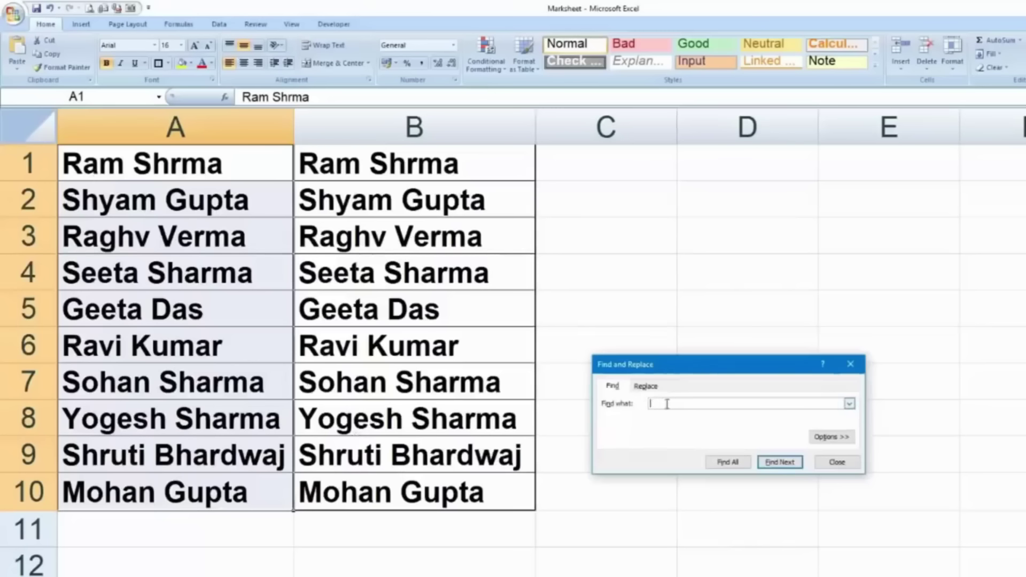
left_click_drag(658, 366, 458, 228)
left_click(446, 248)
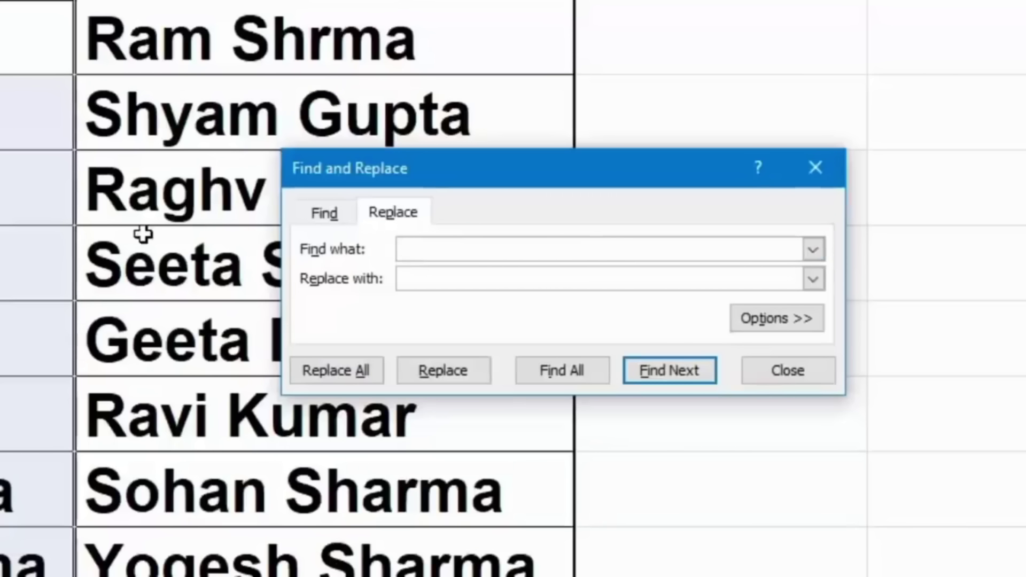
type("*")
left_click(337, 370)
left_click(374, 554)
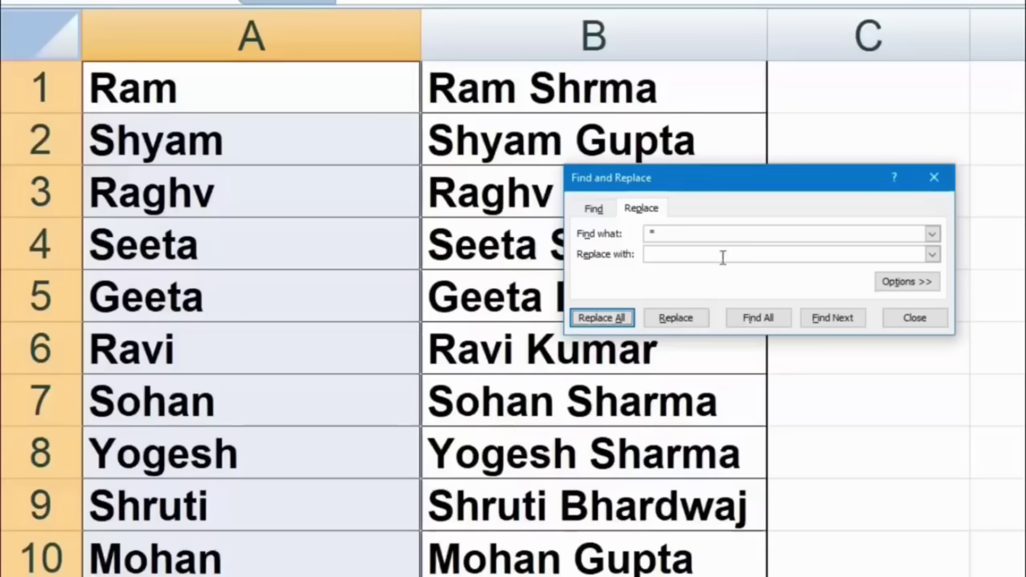
- Keep only the surnames in B1:B10 by replacing every * wildcard followed by a space with nothing
left_click_drag(739, 172, 950, 204)
left_click(786, 116)
left_click(655, 77)
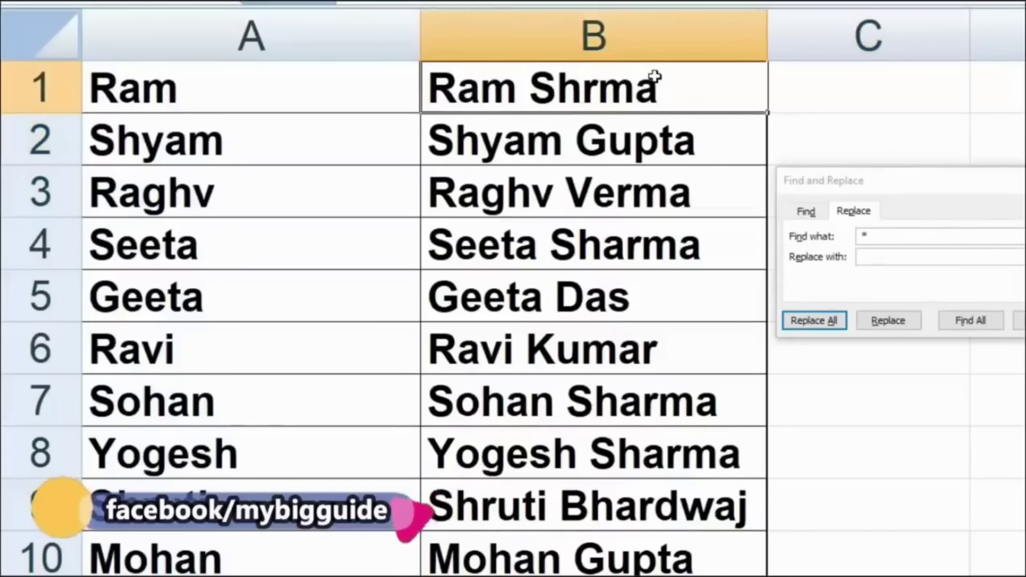
left_click_drag(655, 78, 694, 564)
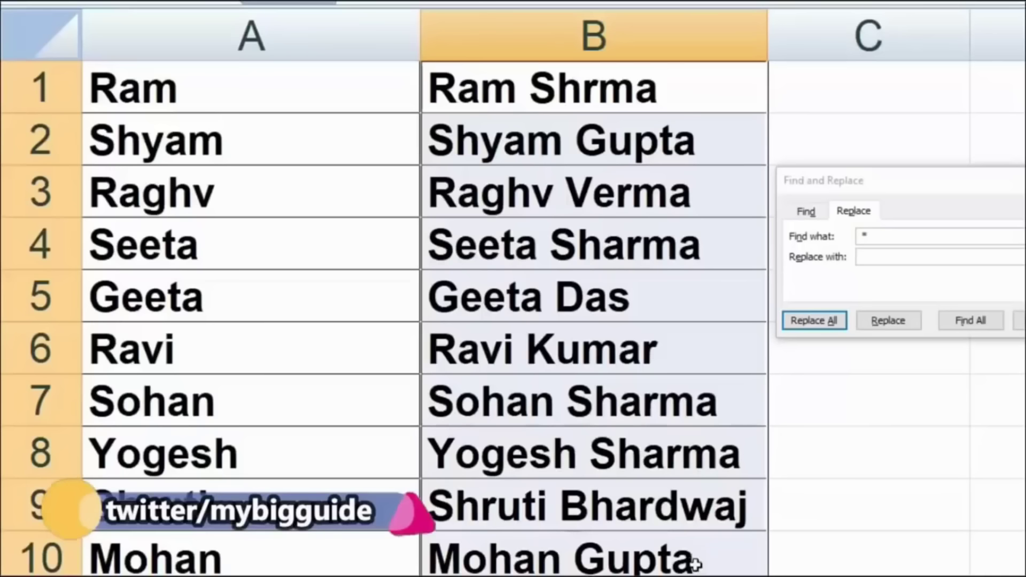
left_click(885, 235)
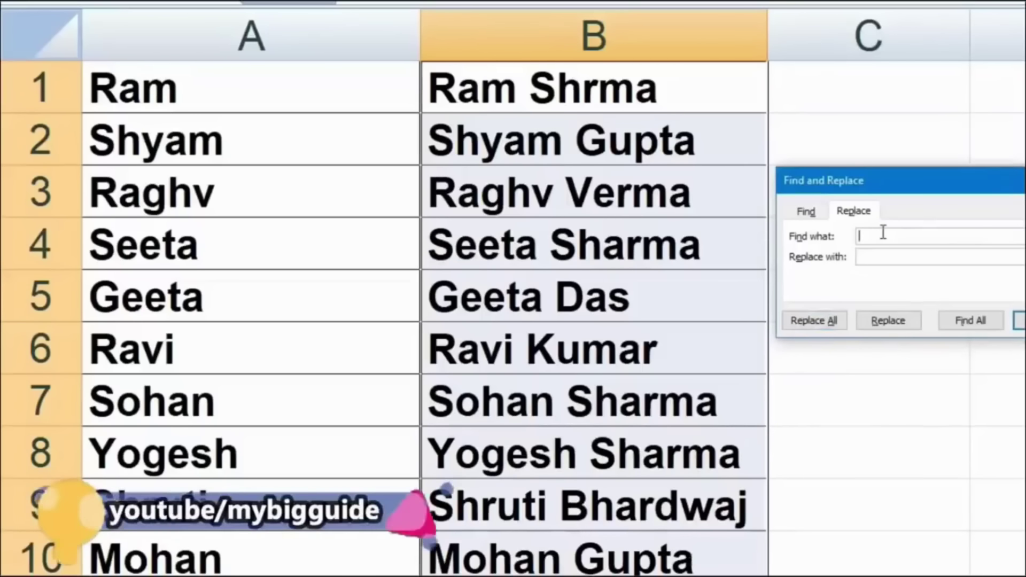
type("*")
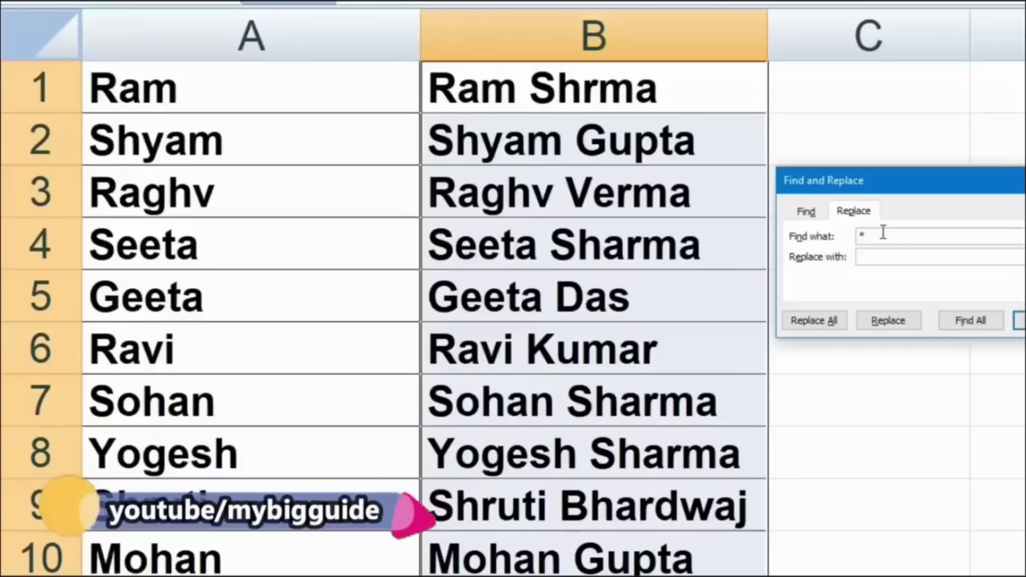
left_click(841, 321)
left_click(849, 368)
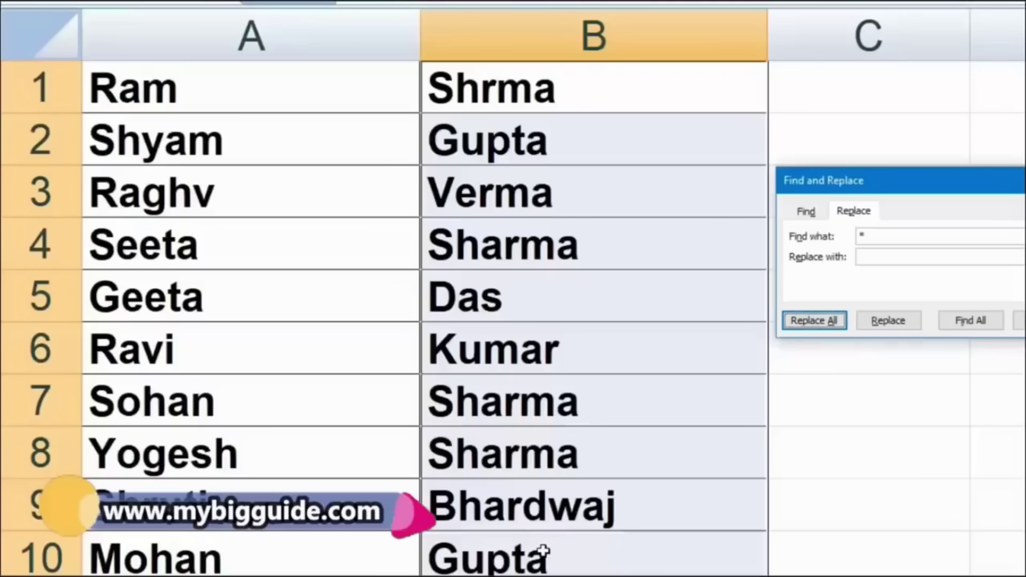
left_click_drag(920, 184, 651, 179)
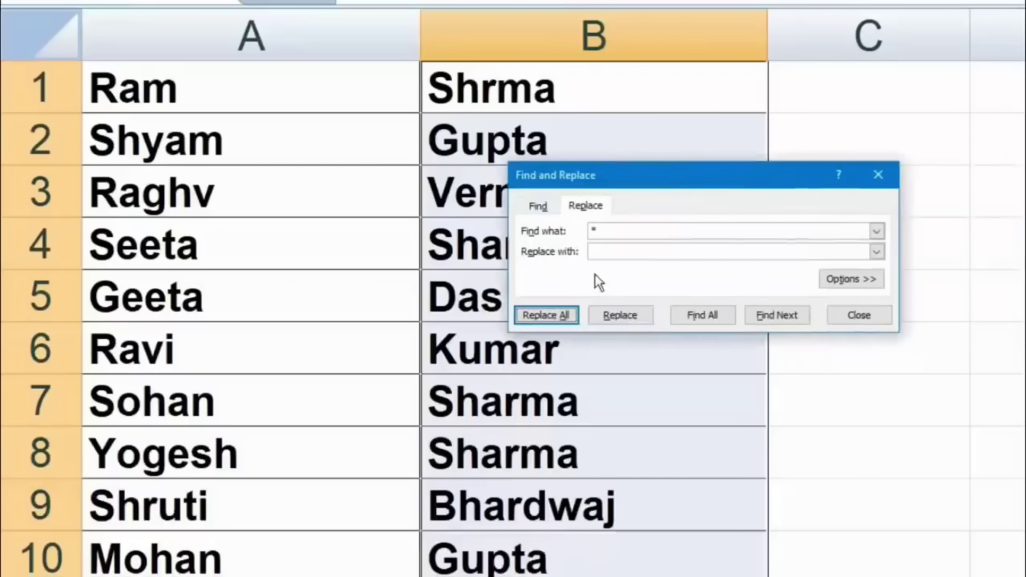